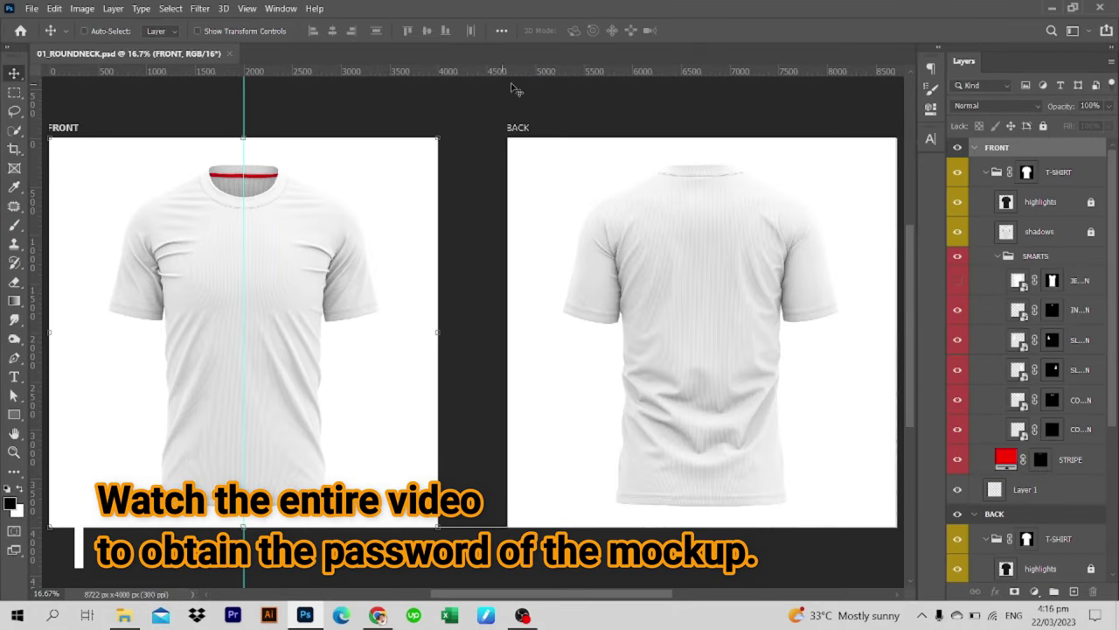
# Toggle the FRONT and BACK artboards off and on, then show the top SMARTS layer's template guides
pyautogui.click(957, 148)
pyautogui.click(957, 148)
pyautogui.click(958, 515)
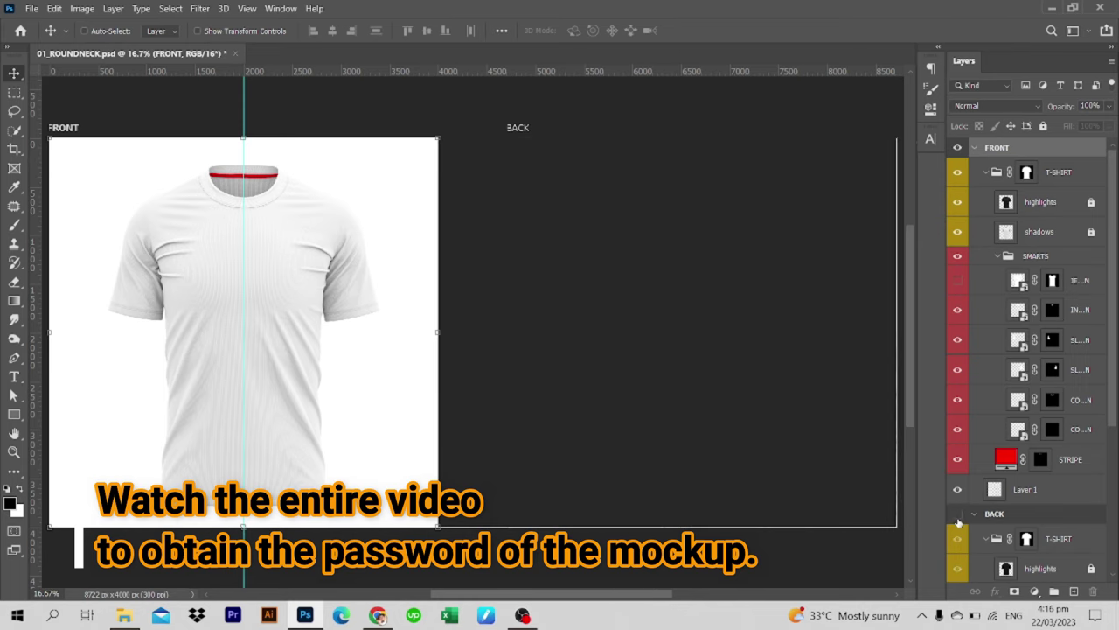
pyautogui.click(957, 514)
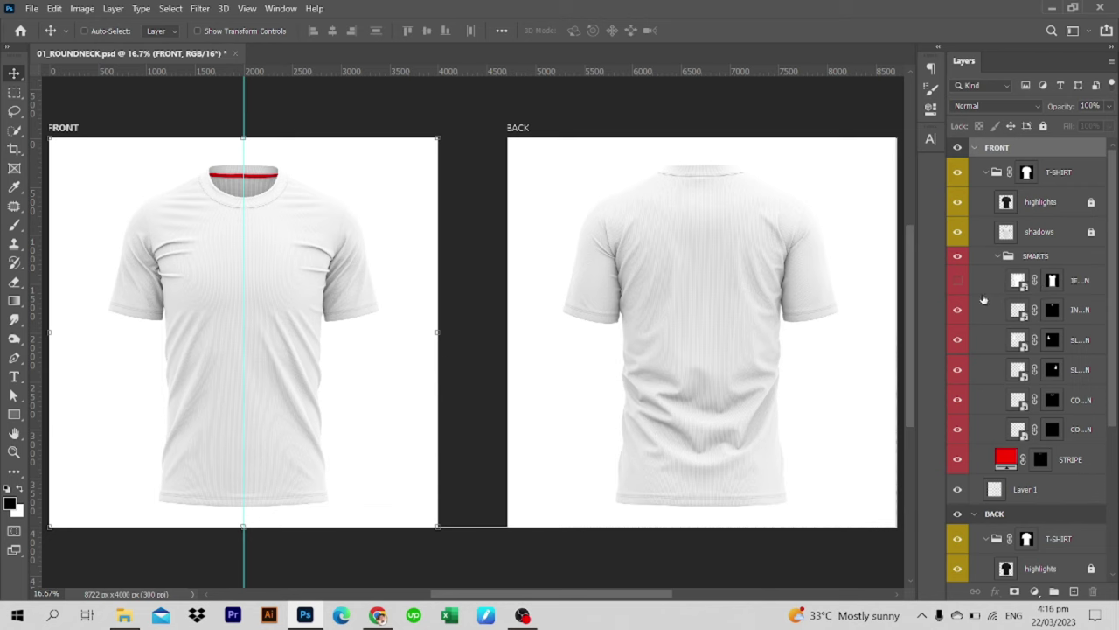
pyautogui.click(957, 281)
# Open the front design smart object and browse to D:\FONTS\tshirt pattern design
pyautogui.doubleClick(1019, 281)
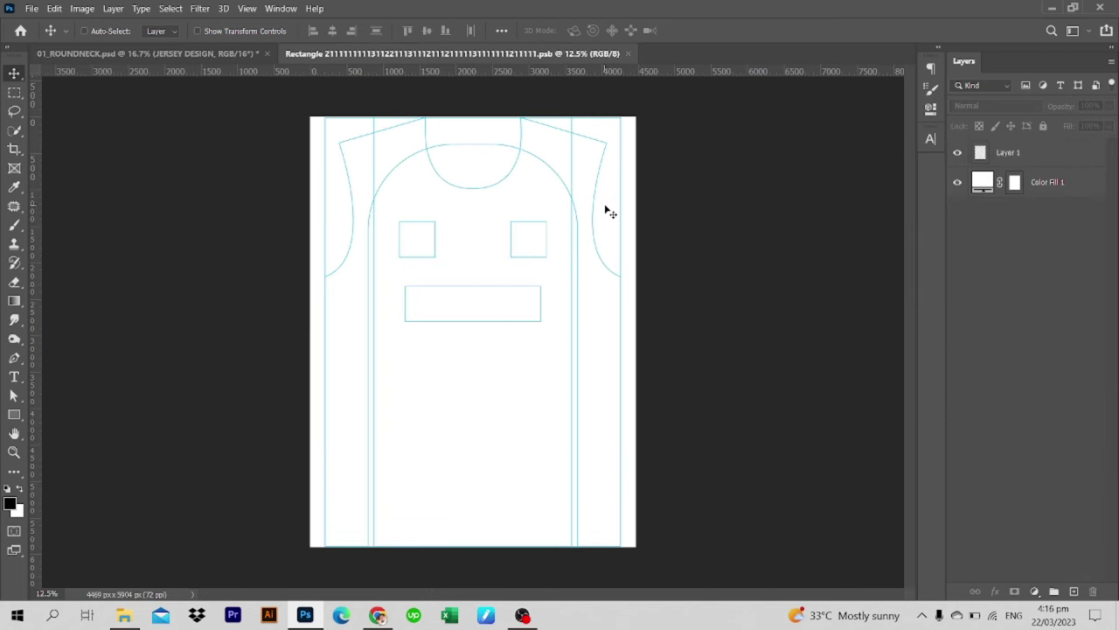
pyautogui.hotkey('ctrl', 'o')
pyautogui.click(182, 36)
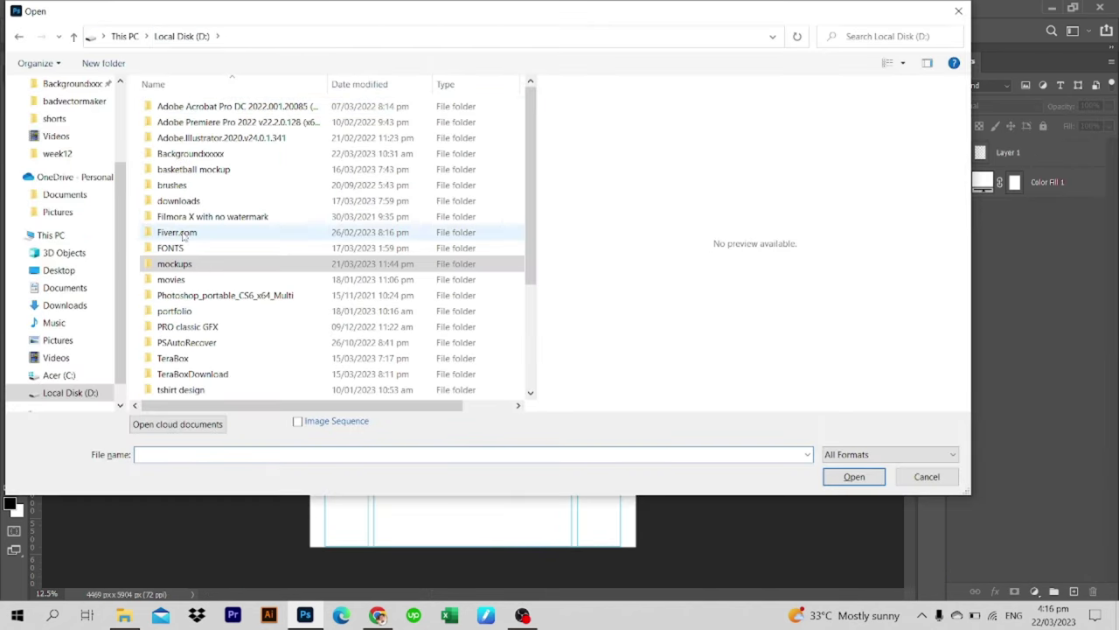
pyautogui.doubleClick(229, 249)
pyautogui.doubleClick(254, 122)
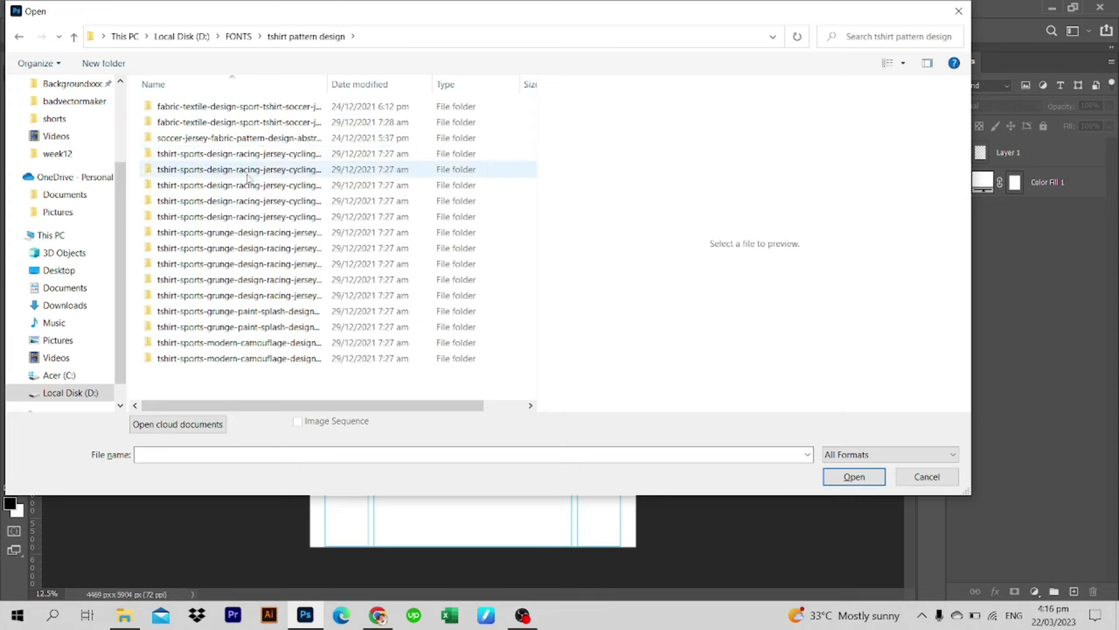
# Browse the first pattern folders, including the soccer and racing jersey designs
pyautogui.doubleClick(262, 106)
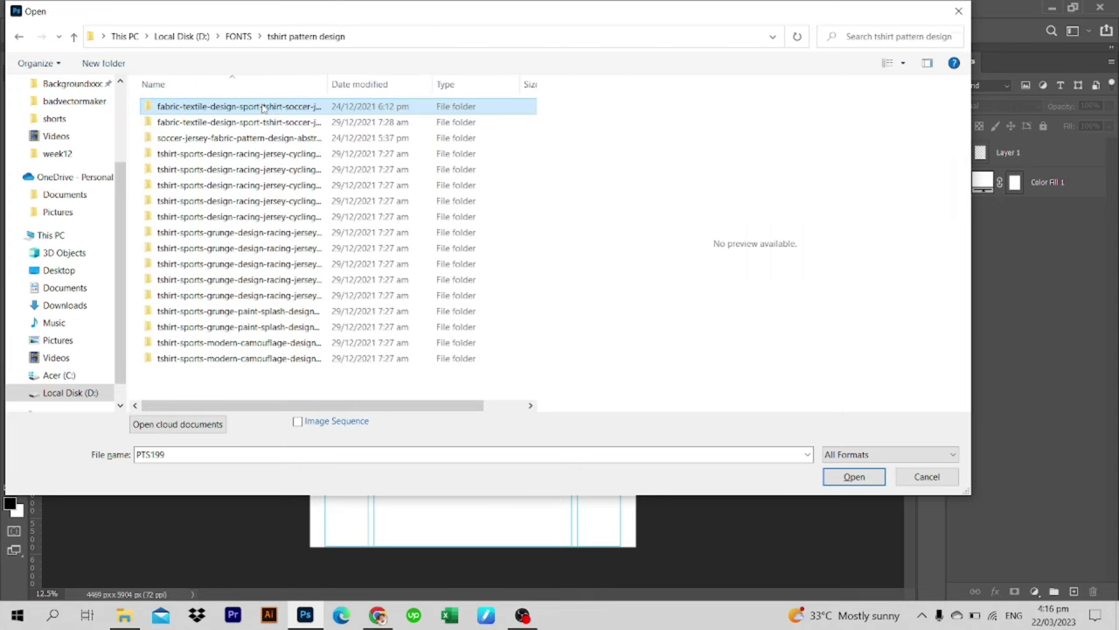
pyautogui.click(263, 105)
pyautogui.press('BackSpace')
pyautogui.press('Down')
pyautogui.press('Down')
pyautogui.press('Return')
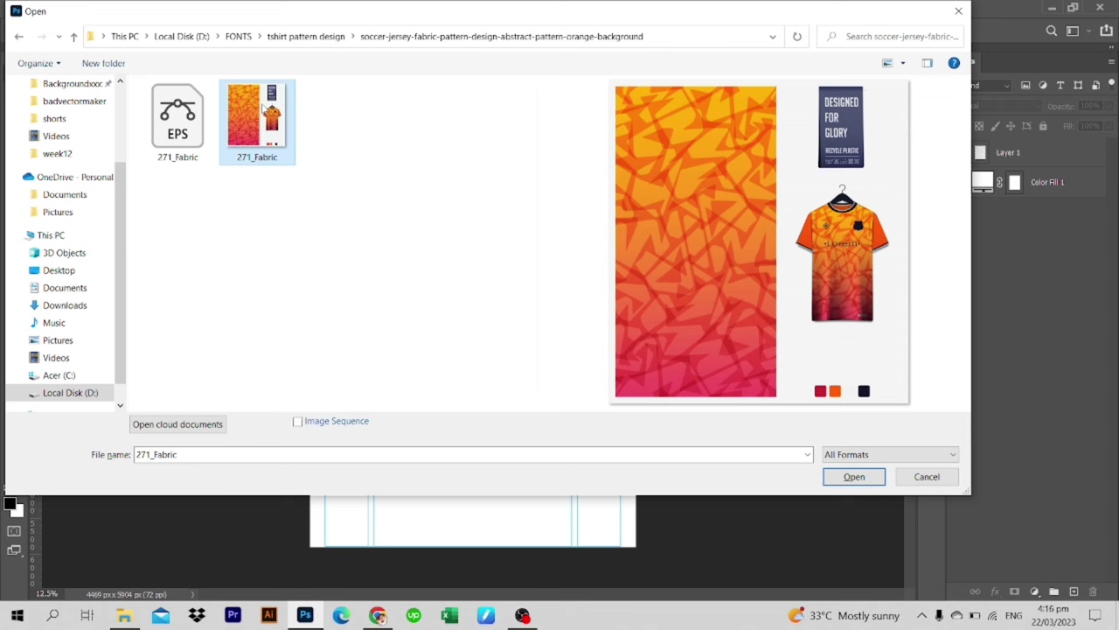
pyautogui.press('BackSpace')
pyautogui.press('Down')
pyautogui.press('Return')
pyautogui.press('BackSpace')
pyautogui.press('Down')
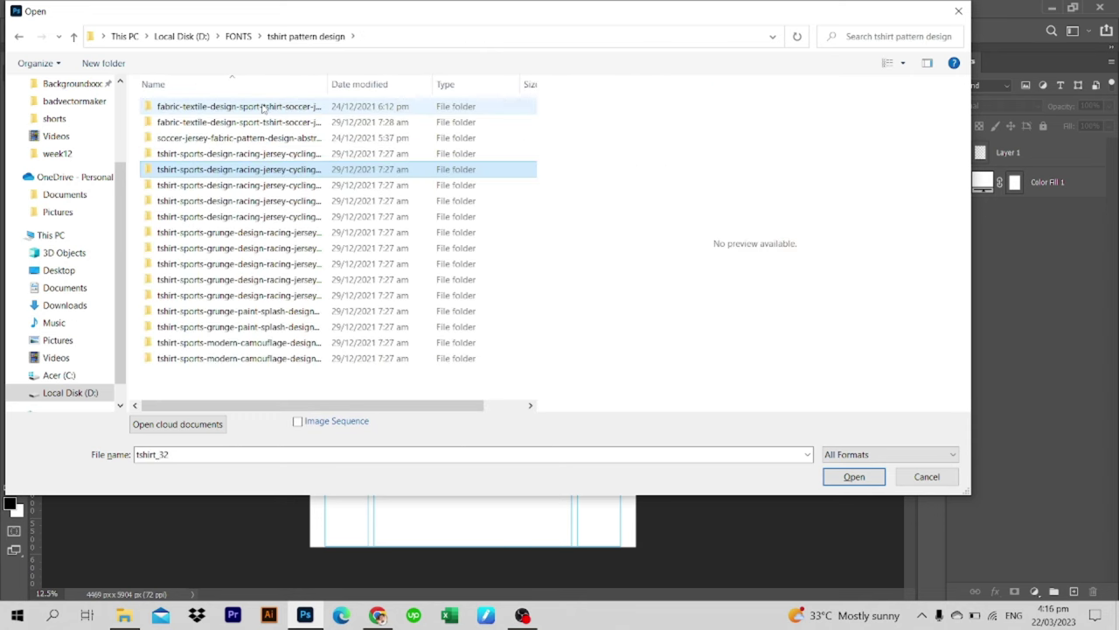
pyautogui.press('Return')
pyautogui.press('BackSpace')
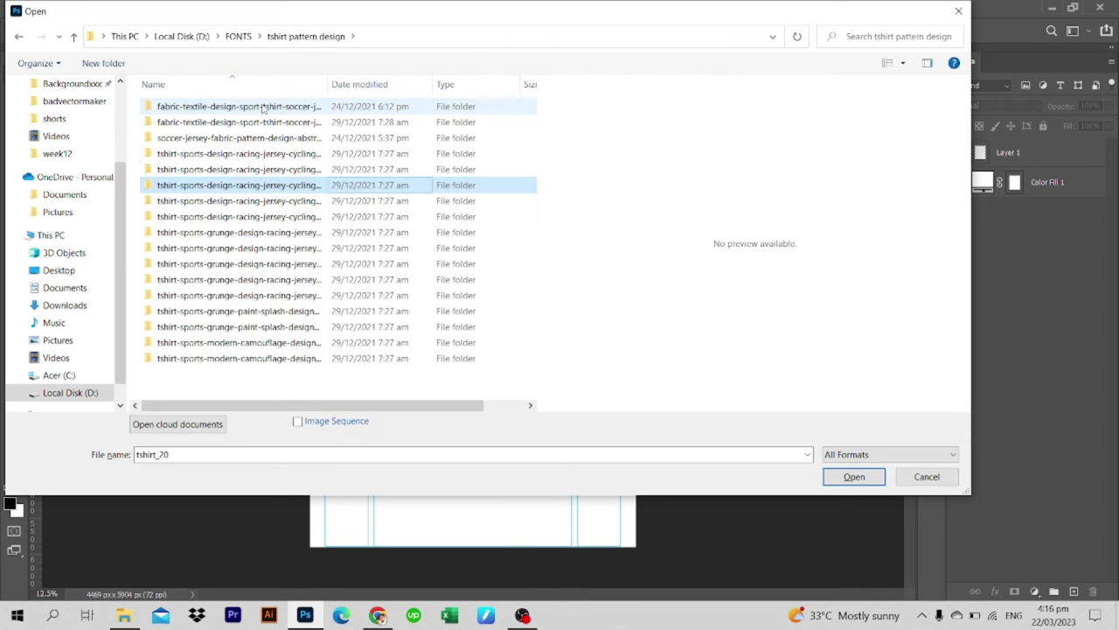
pyautogui.press('Down')
pyautogui.press('Return')
# Preview the tshirt_53, tshirt_55 and tshirt_50 racing-jersey patterns
pyautogui.click(262, 106)
pyautogui.press('BackSpace')
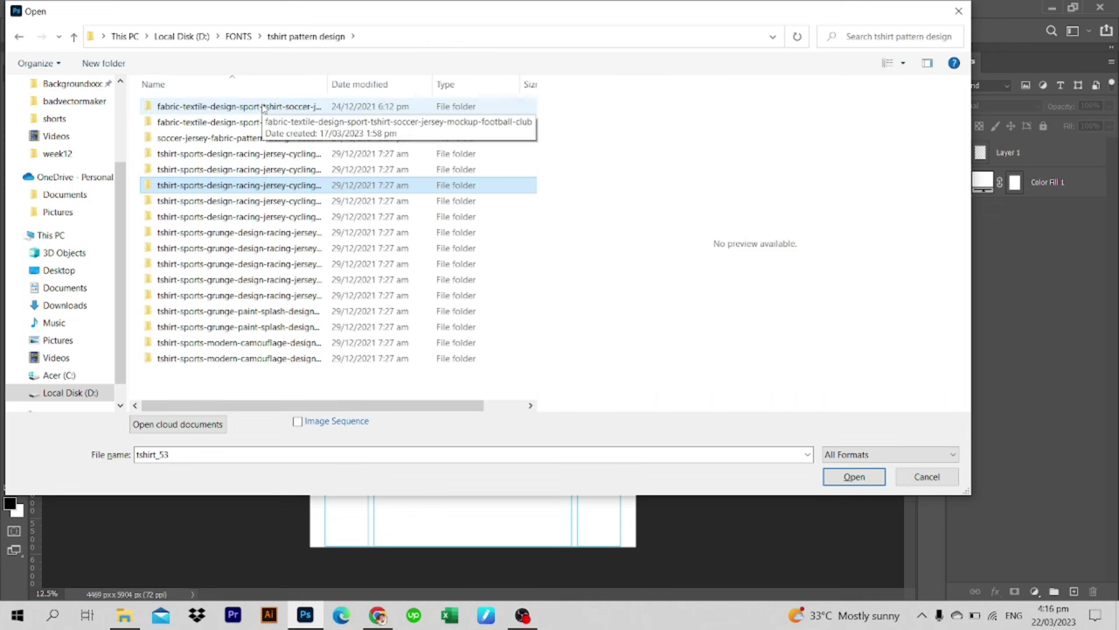
pyautogui.press('Down')
pyautogui.press('Return')
pyautogui.click(262, 106)
pyautogui.press('BackSpace')
pyautogui.press('Down')
pyautogui.press('Return')
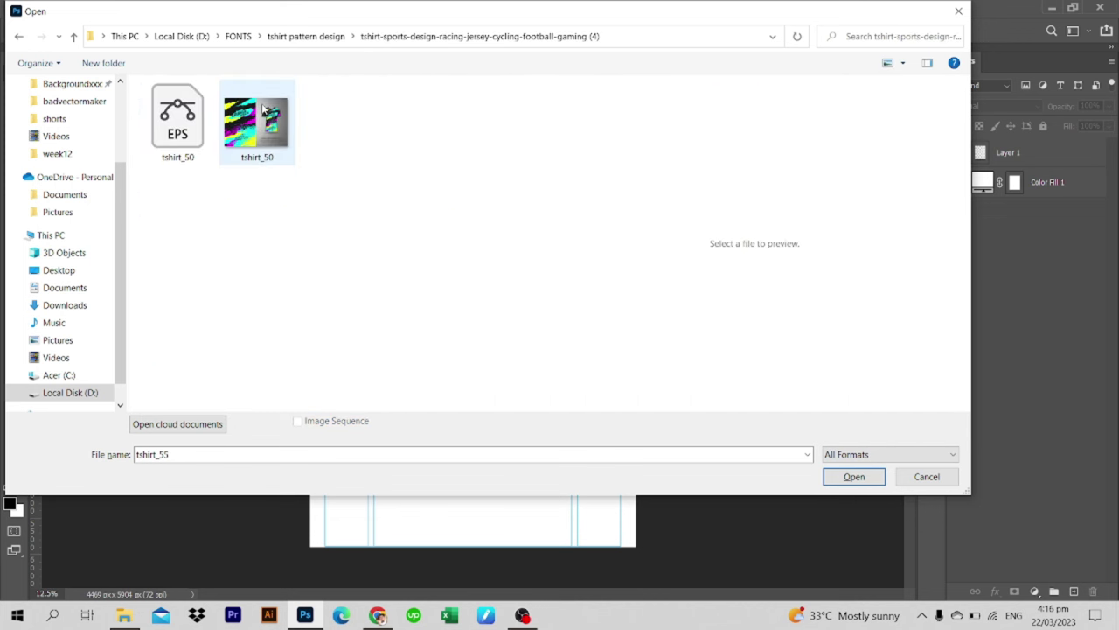
pyautogui.click(264, 108)
pyautogui.press('BackSpace')
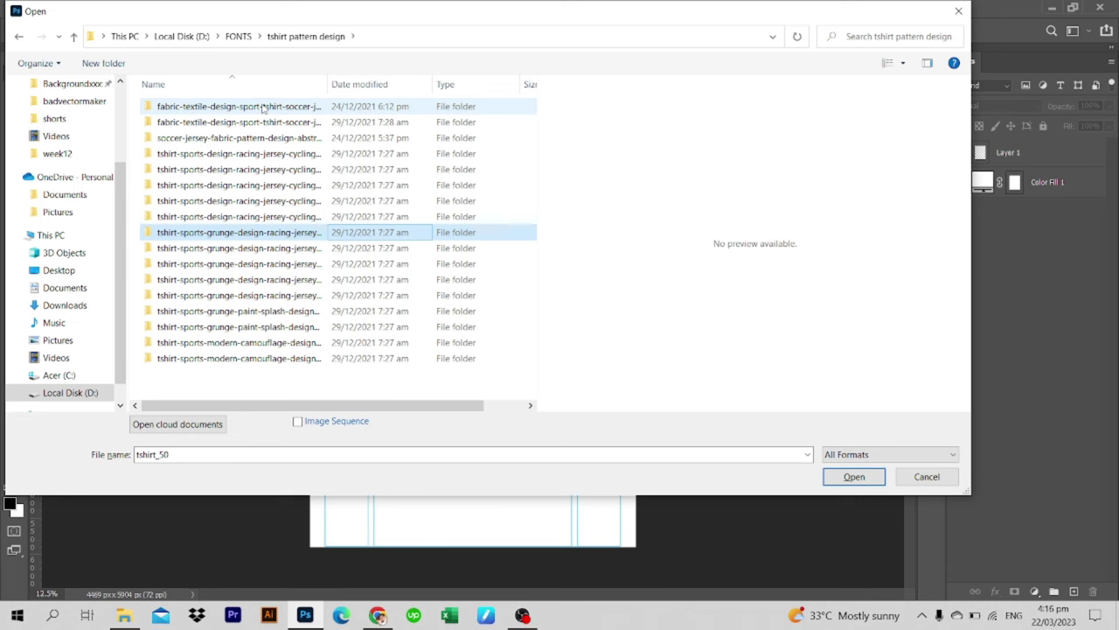
# Open the tshirt_81 grunge pattern EPS file from its folder
pyautogui.press('Down')
pyautogui.press('Return')
pyautogui.click(263, 106)
pyautogui.press('Left')
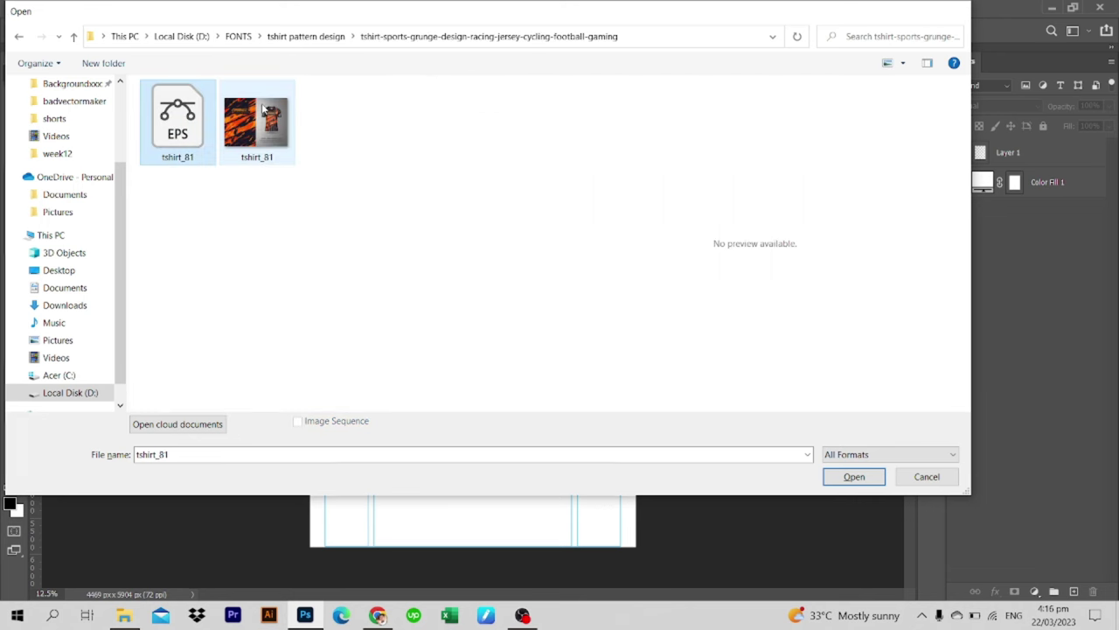
pyautogui.press('Return')
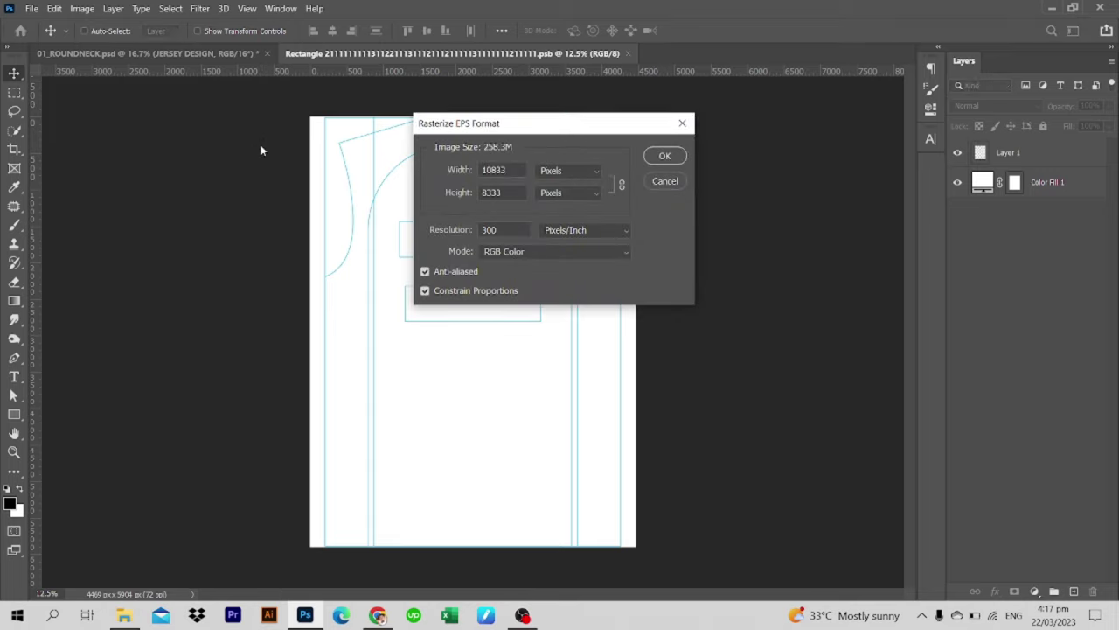
# Accept rasterizing tshirt_81 EPS at 10833 × 8333 pixels, 300 ppi
pyautogui.click(665, 155)
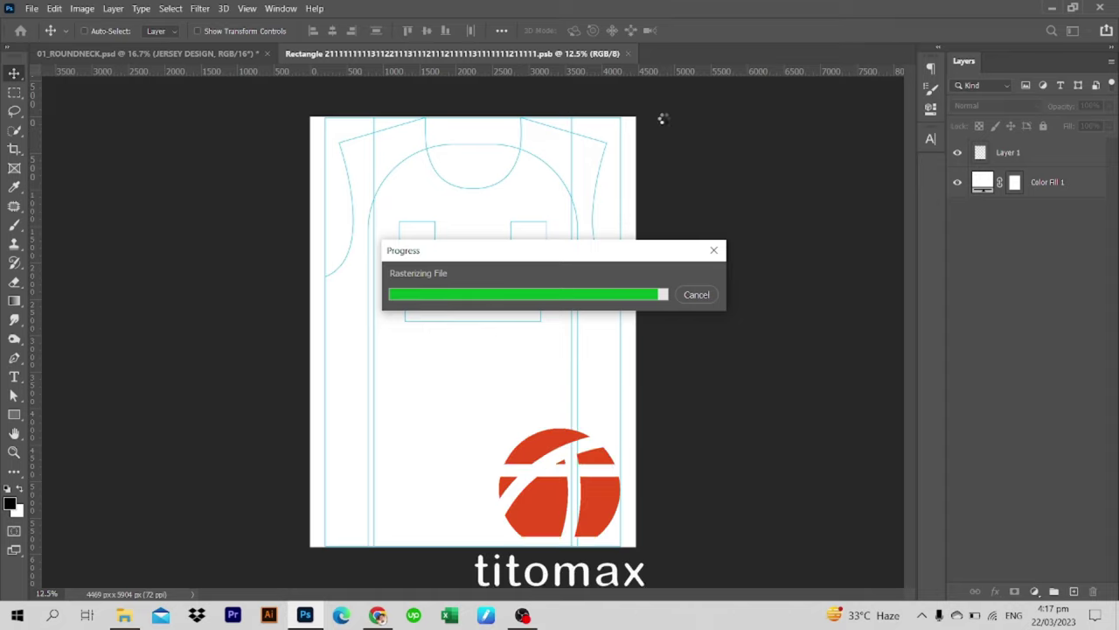
# Select the left grunge pattern panel of the tshirt_81 artwork with the Rectangular Marquee
pyautogui.press('m')
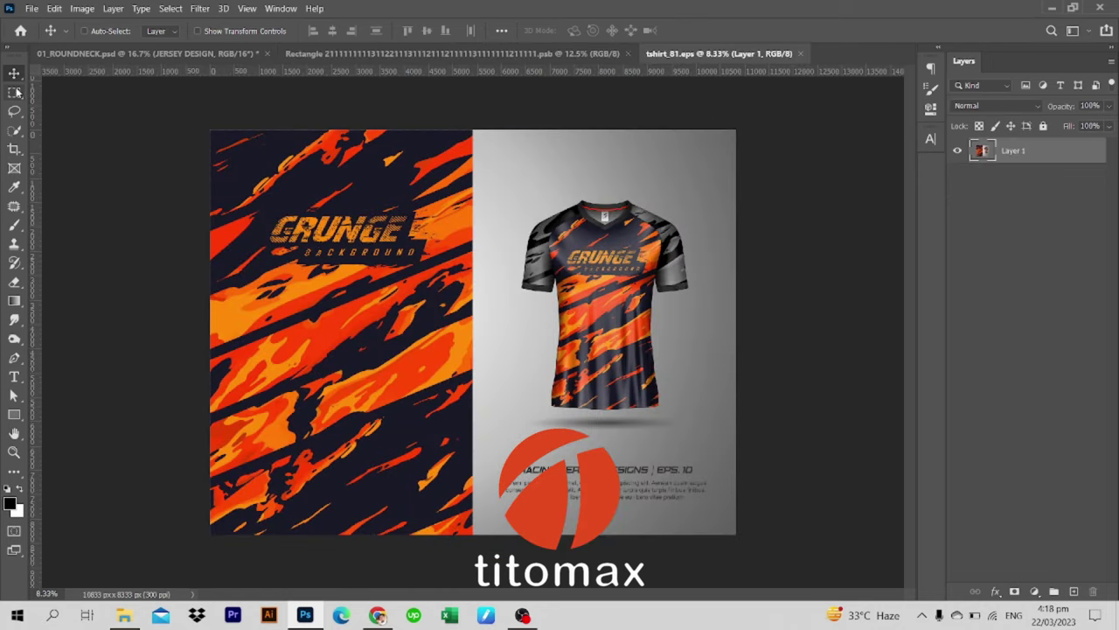
pyautogui.hotkey('ctrl', '+')
pyautogui.scroll(3, 507, 220)
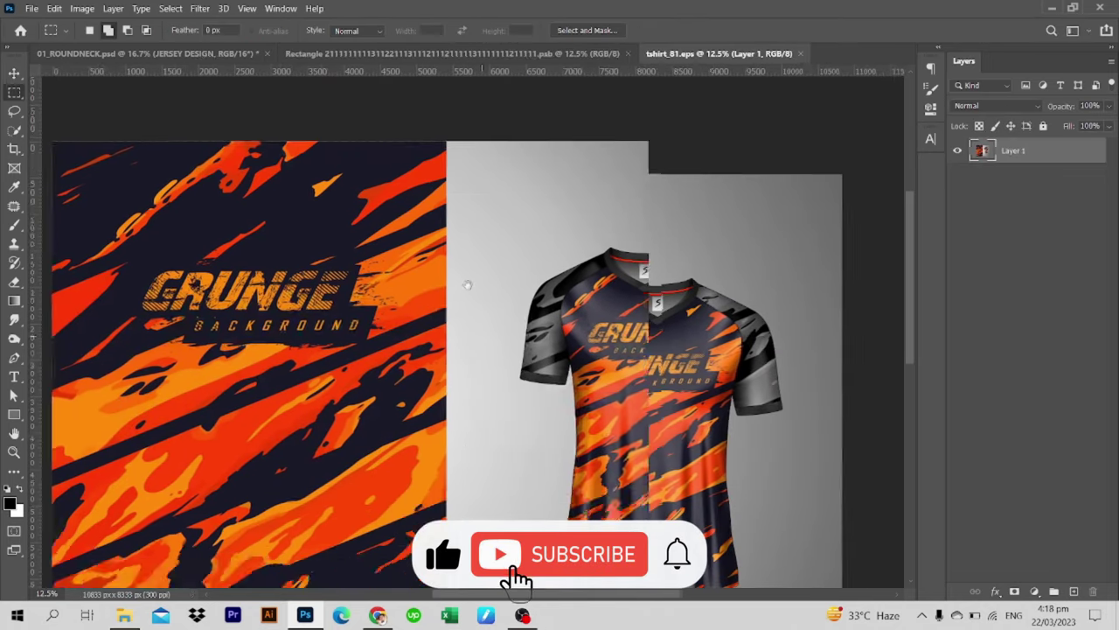
pyautogui.moveTo(455, 172)
pyautogui.mouseDown()
pyautogui.moveTo(406, 623)
pyautogui.moveTo(350, 627)
pyautogui.mouseUp()
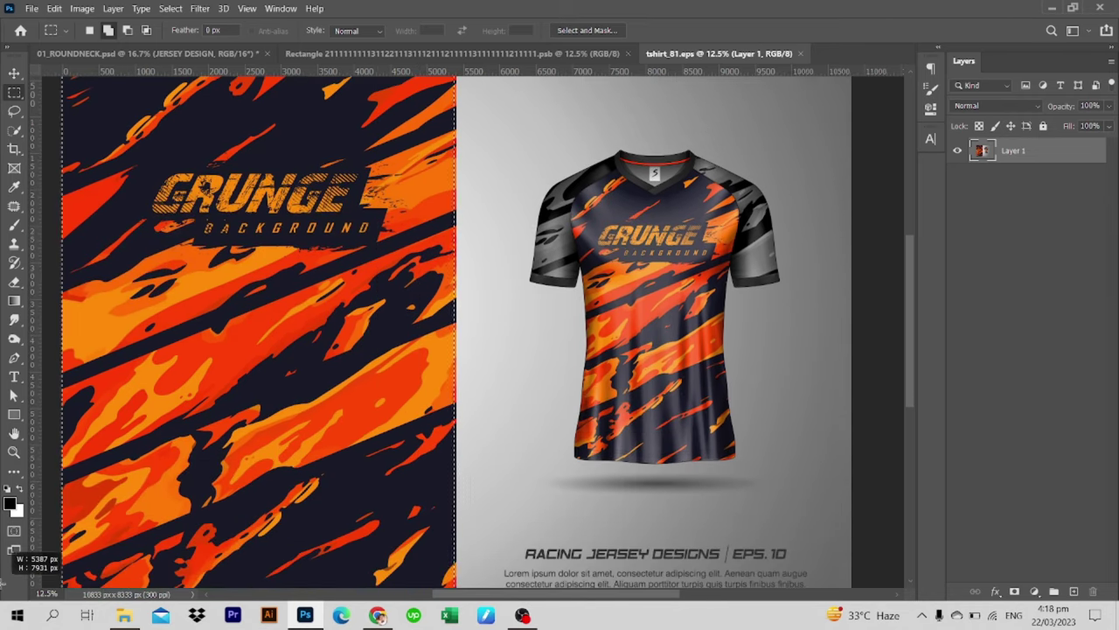
pyautogui.moveTo(350, 626); pyautogui.dragTo(463, 604)
pyautogui.scroll(-1, 554, 350)
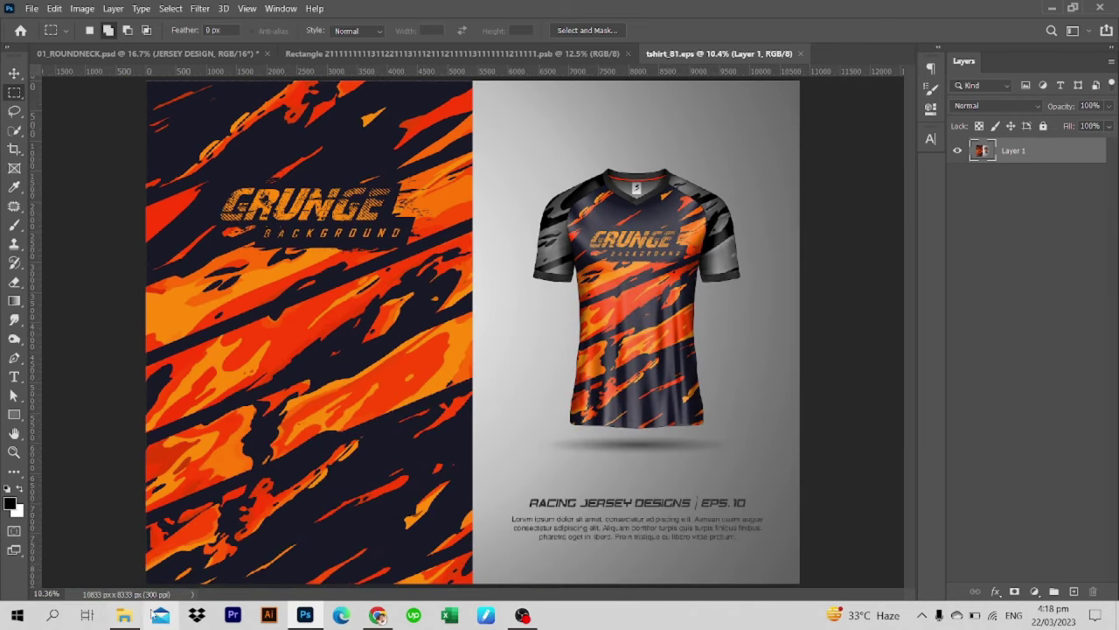
pyautogui.hotkey('ctrl', '-')
pyautogui.moveTo(471, 129); pyautogui.dragTo(207, 535)
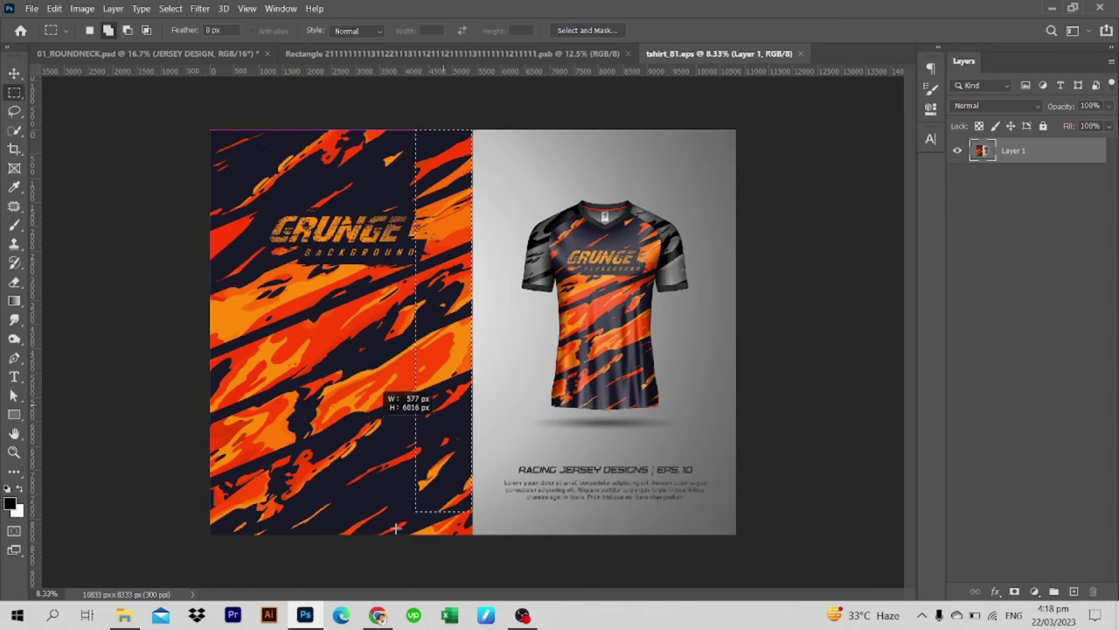
# Copy the selected panel to a new layer and drag it into the Rectangle .psb design
pyautogui.hotkey('ctrl', 'shift', 'alt', 'n')
pyautogui.press('v')
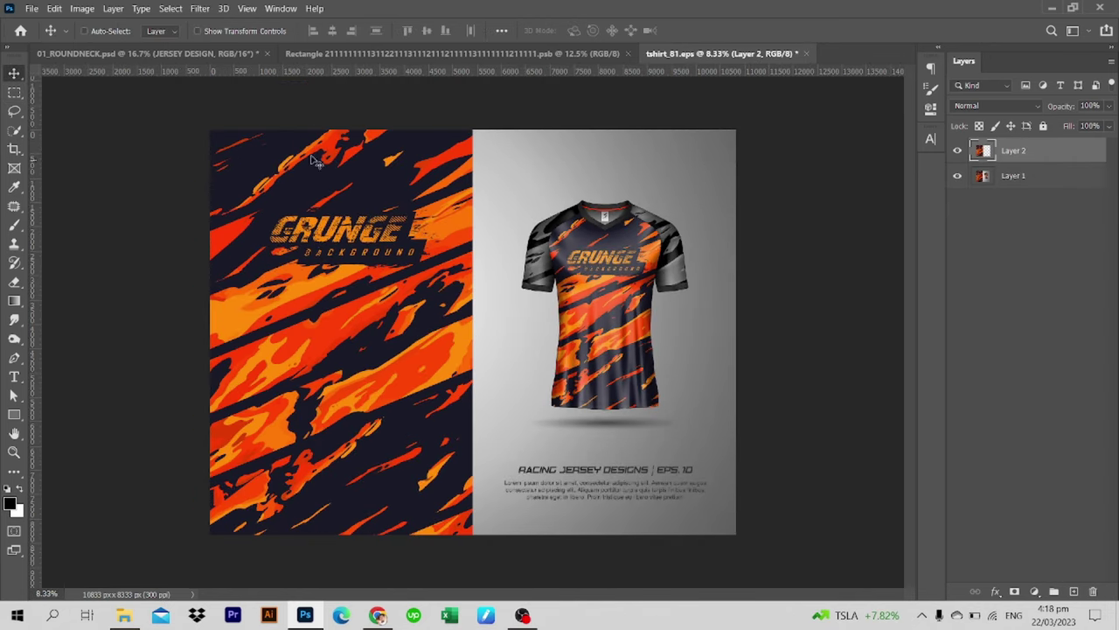
pyautogui.moveTo(318, 162); pyautogui.dragTo(451, 369)
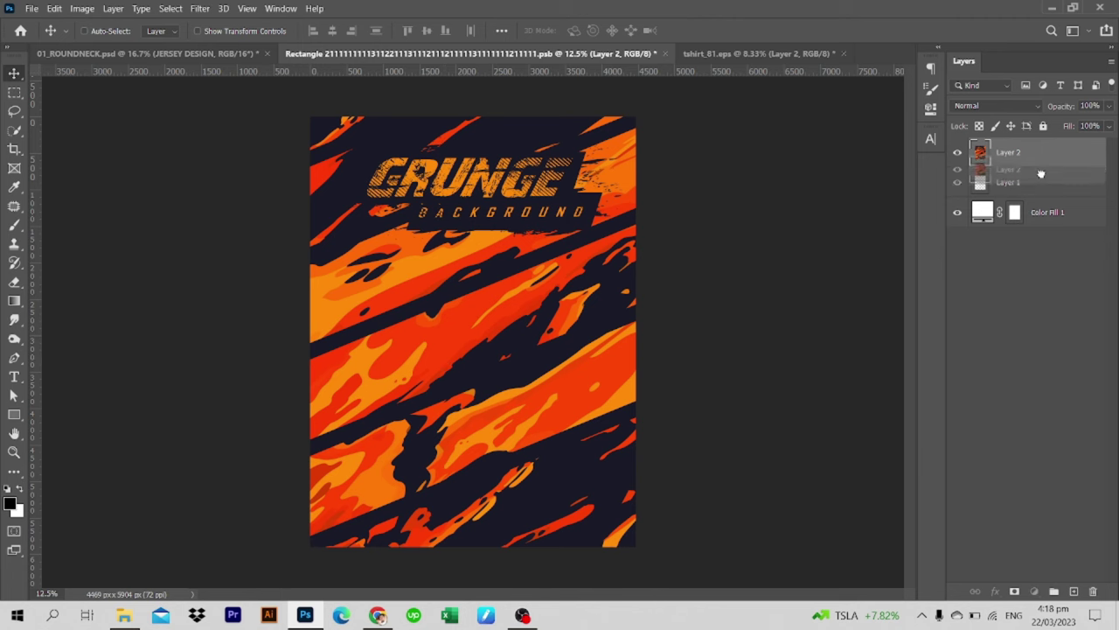
# Move Layer 2 below the Layer 1 outlines, scale it over the whole jersey template, and save
pyautogui.moveTo(1011, 153); pyautogui.dragTo(1039, 197)
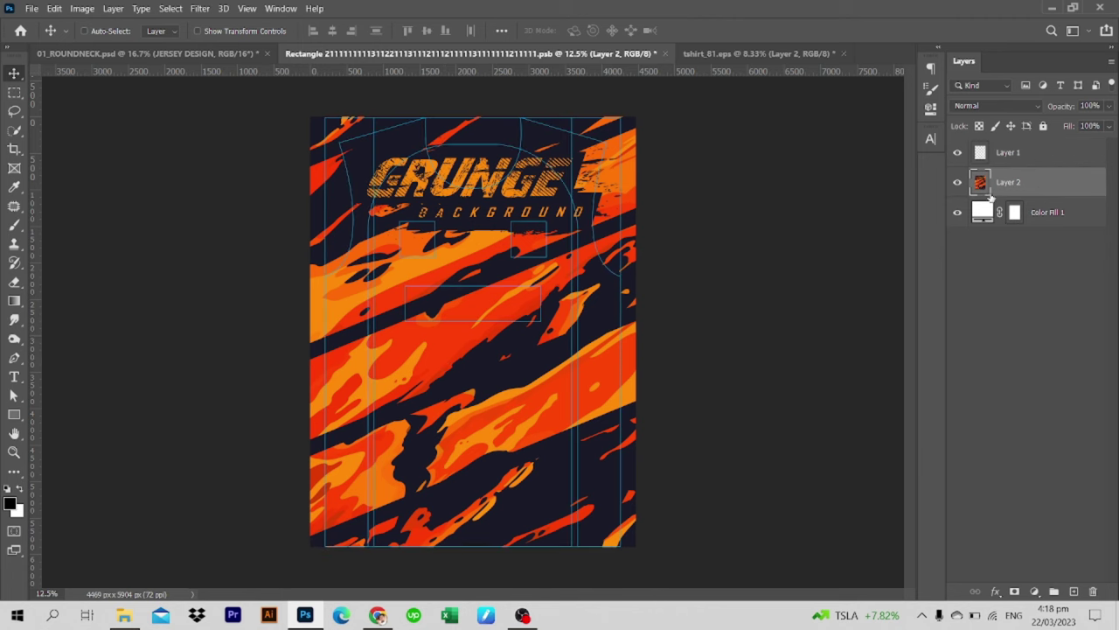
pyautogui.hotkey('ctrl', 't')
pyautogui.hotkey('ctrl', '-')
pyautogui.moveTo(604, 130); pyautogui.dragTo(581, 170)
pyautogui.moveTo(578, 331); pyautogui.dragTo(582, 331)
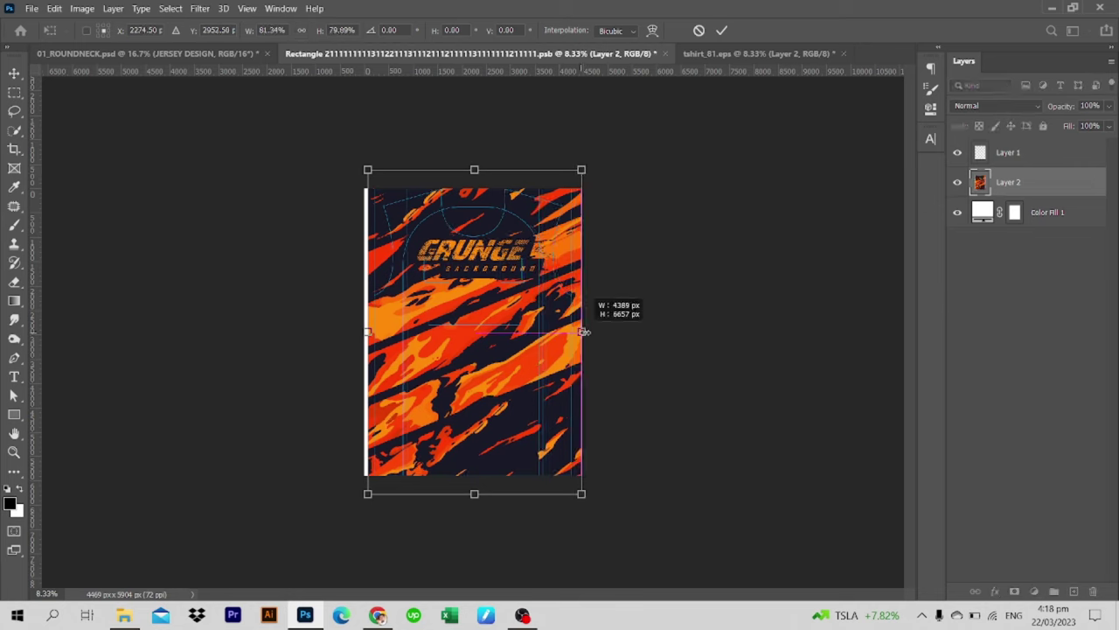
pyautogui.moveTo(368, 332); pyautogui.dragTo(364, 332)
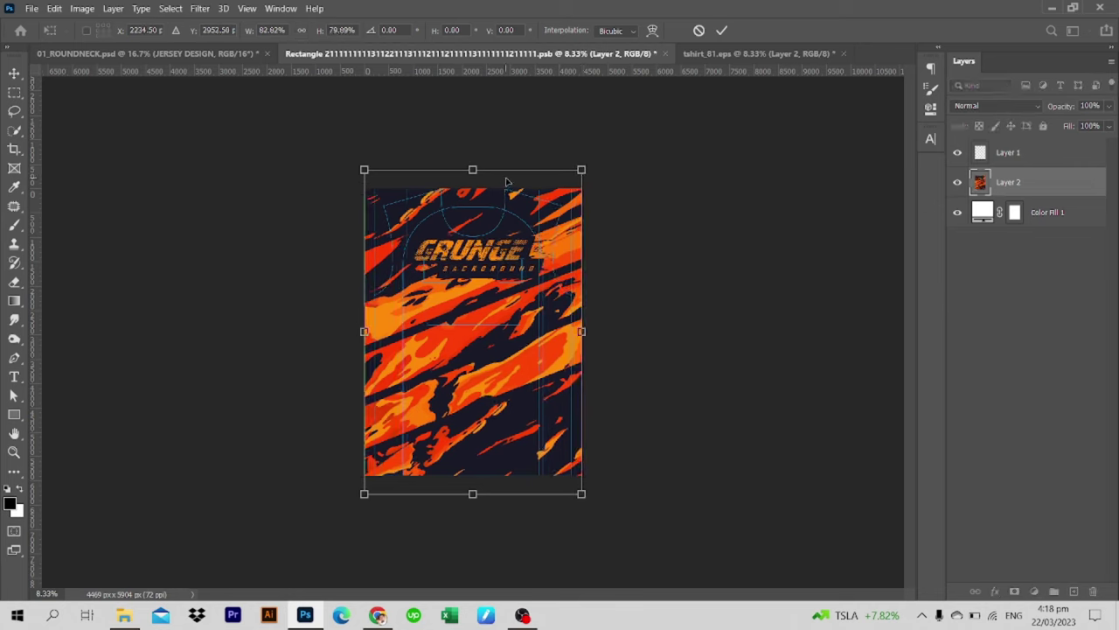
pyautogui.moveTo(507, 180)
pyautogui.mouseDown()
pyautogui.moveTo(508, 211)
pyautogui.moveTo(473, 187)
pyautogui.mouseUp()
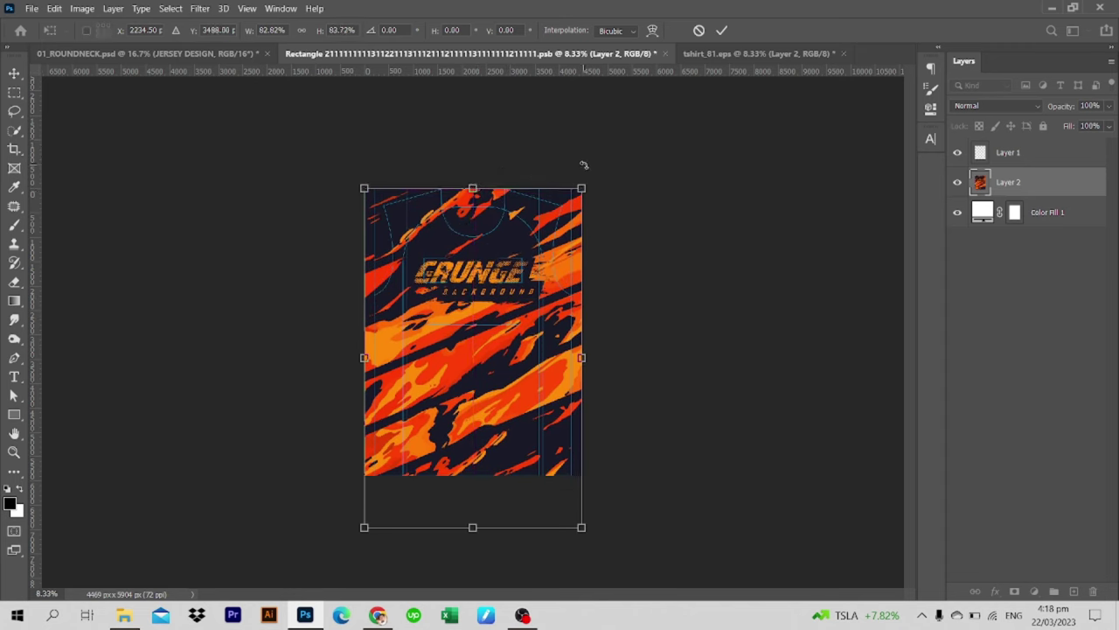
pyautogui.press('Return')
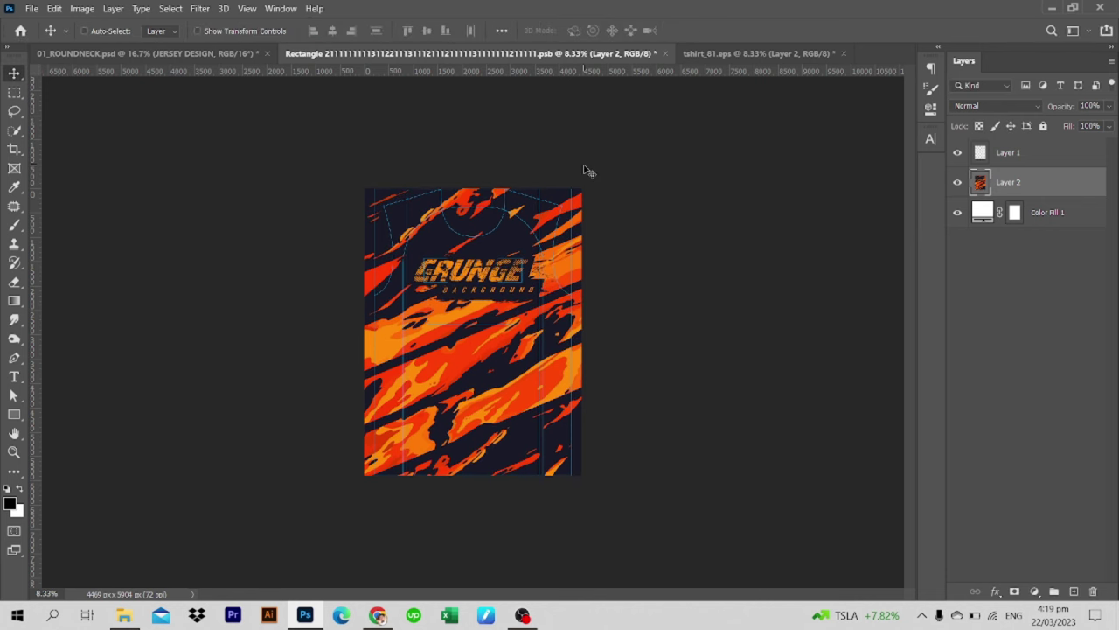
pyautogui.hotkey('ctrl', '+')
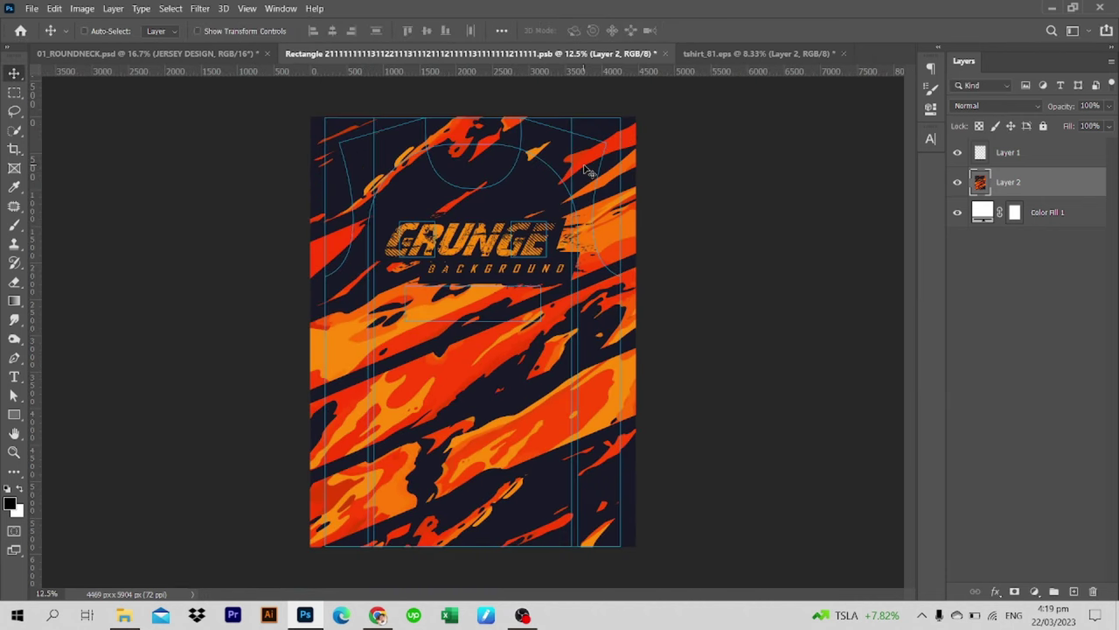
pyautogui.hotkey('ctrl', 's')
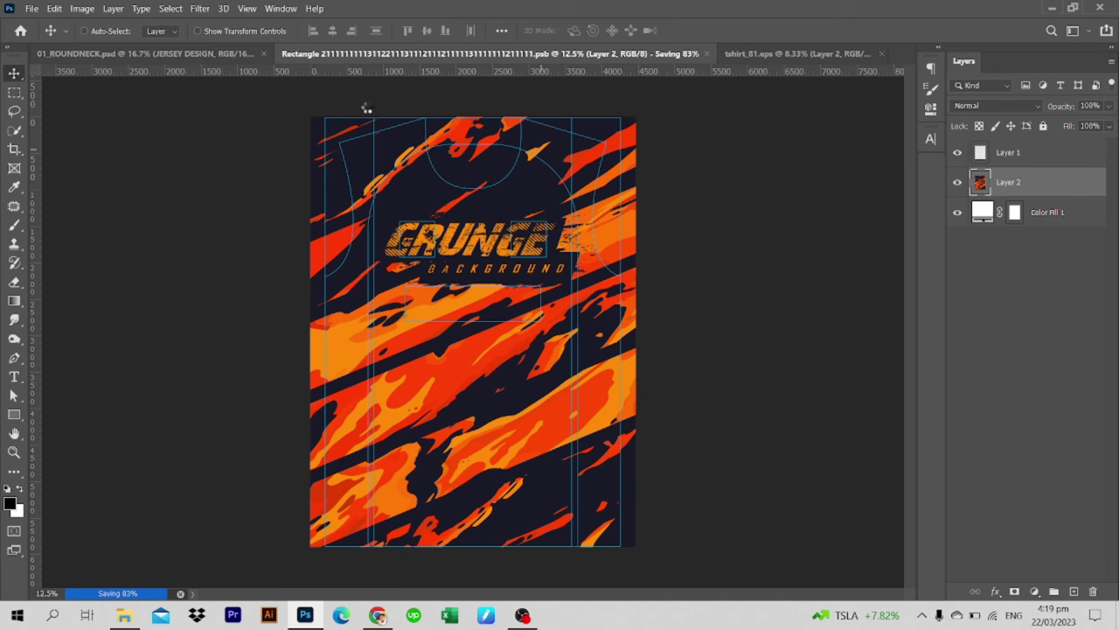
# Open the SL..N sleeve smart object's blank .psb contents from the 01_ROUNDNECK mockup
pyautogui.click(198, 54)
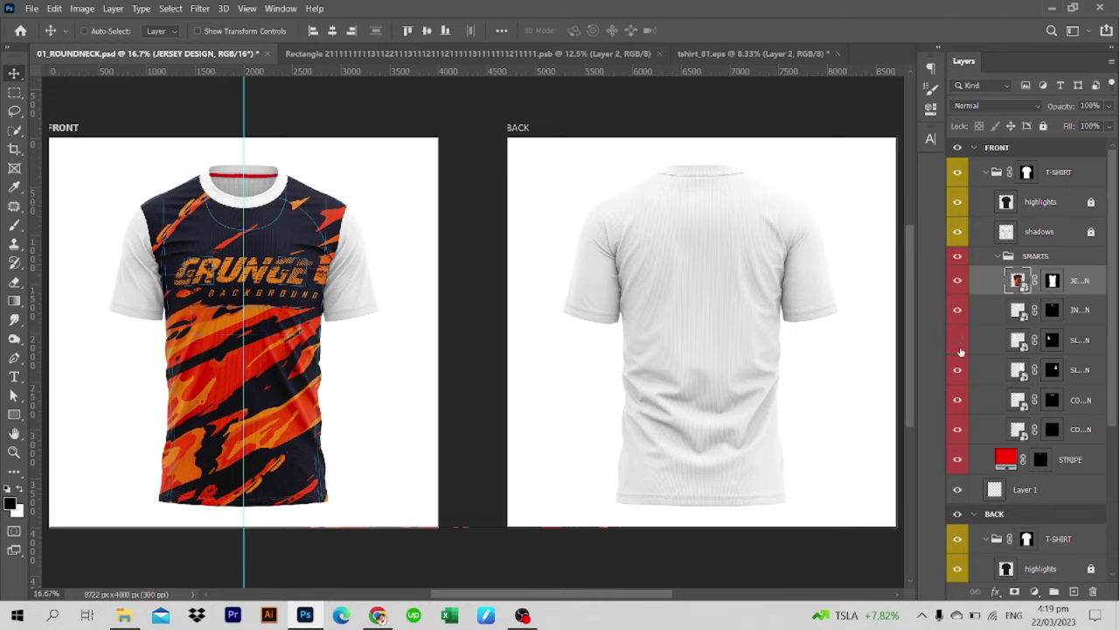
pyautogui.doubleClick(1018, 341)
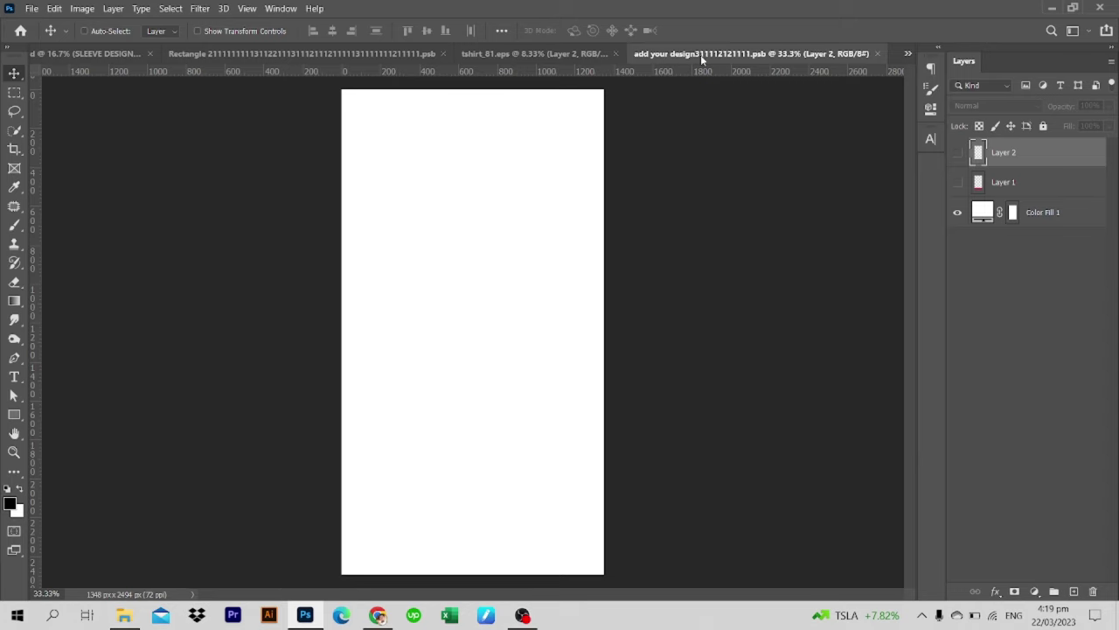
pyautogui.hotkey('ctrl', 'w')
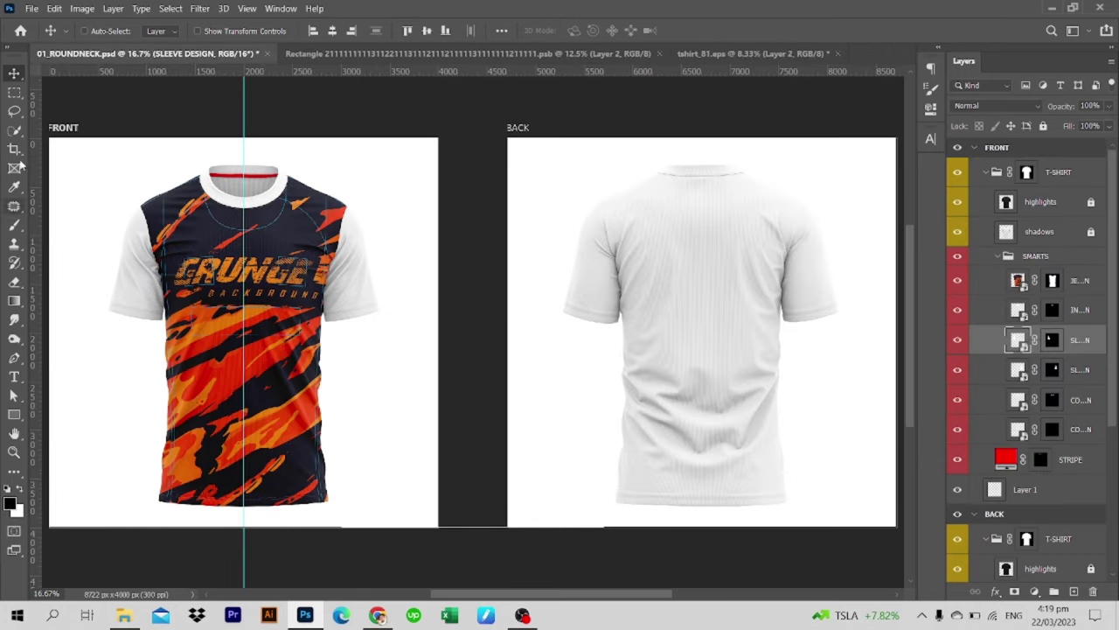
pyautogui.click(14, 186)
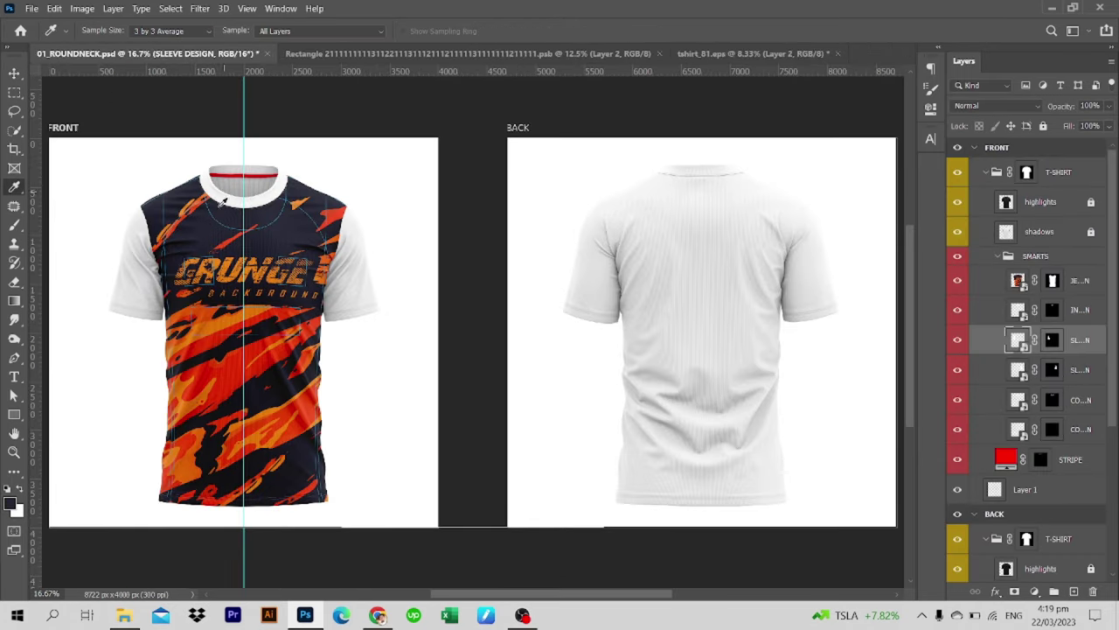
pyautogui.click(393, 53)
pyautogui.click(140, 54)
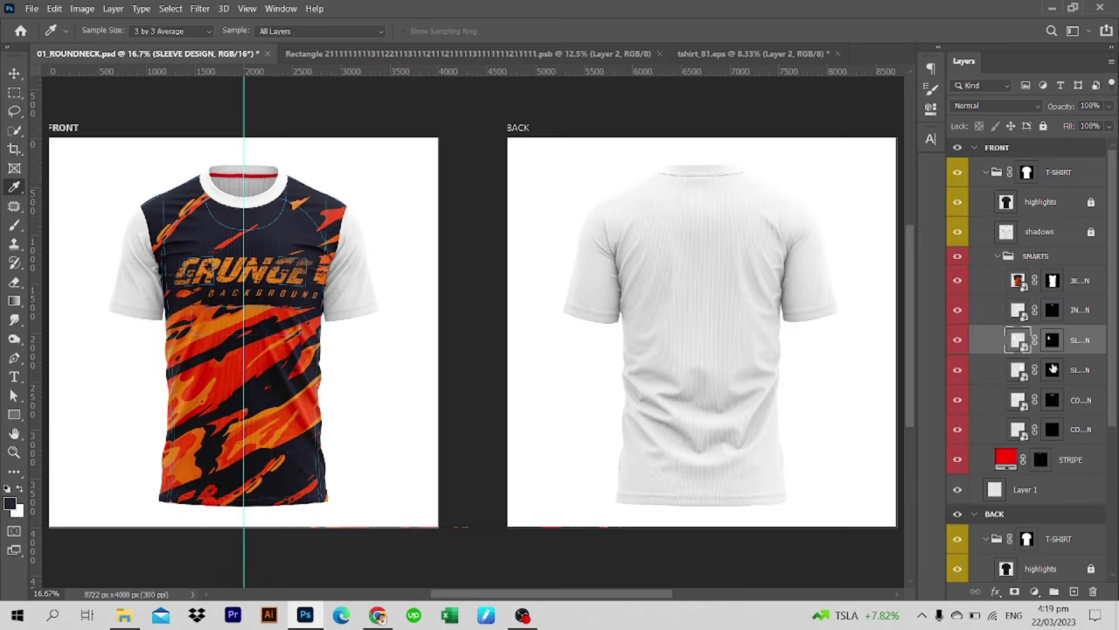
pyautogui.doubleClick(1018, 339)
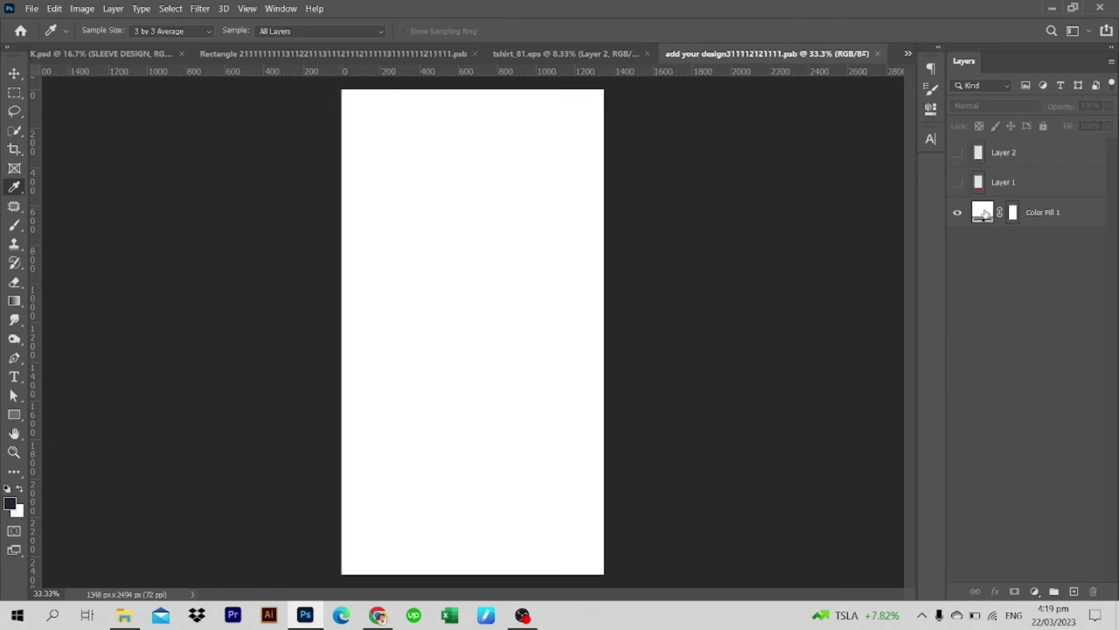
# Fill the sleeve's Color Fill 1 with dark navy #262633, then save and close
pyautogui.click(985, 214)
pyautogui.doubleClick(983, 212)
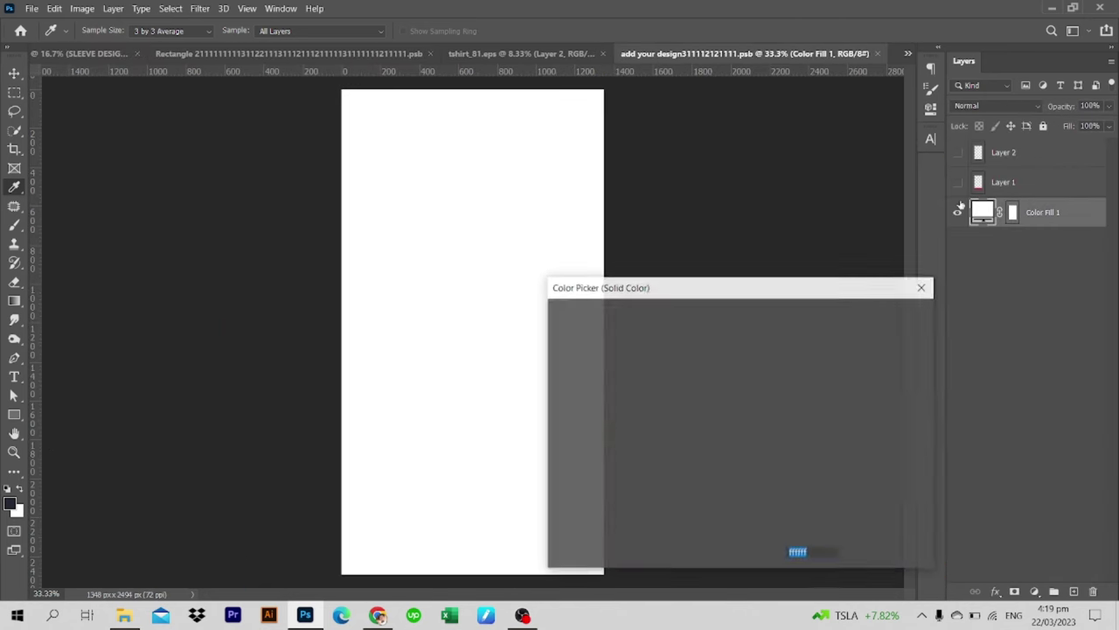
pyautogui.click(114, 481)
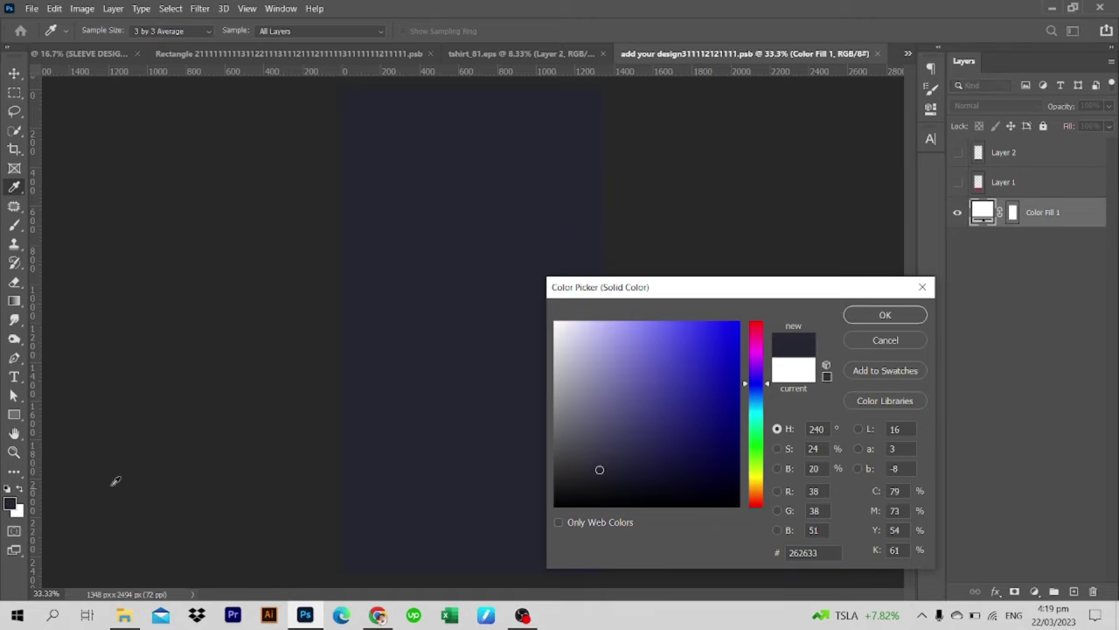
pyautogui.click(885, 315)
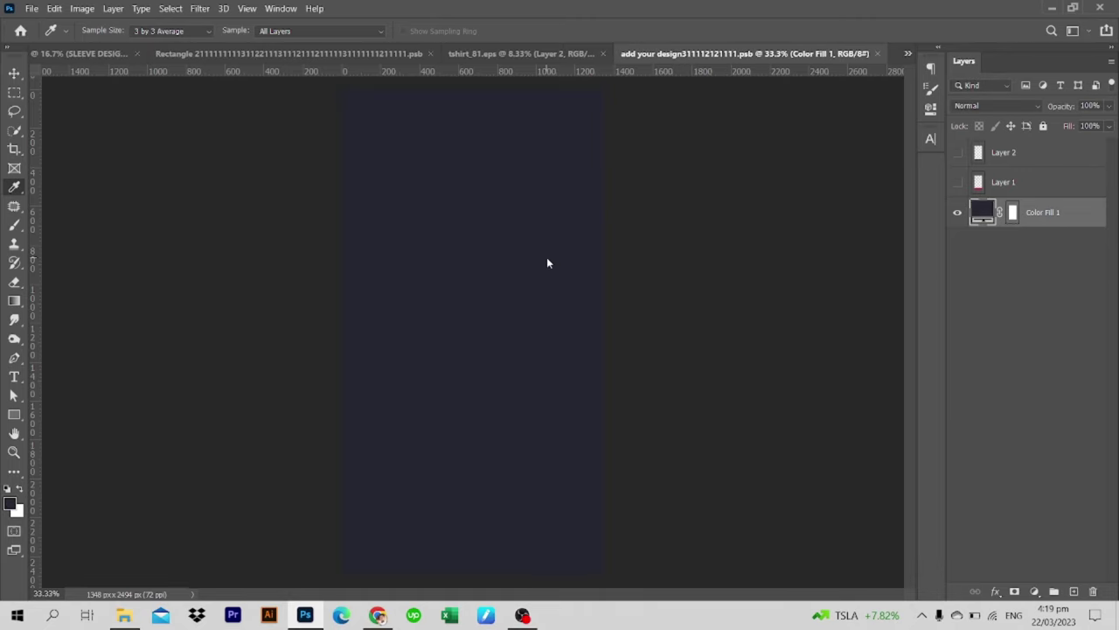
pyautogui.hotkey('ctrl', 'w')
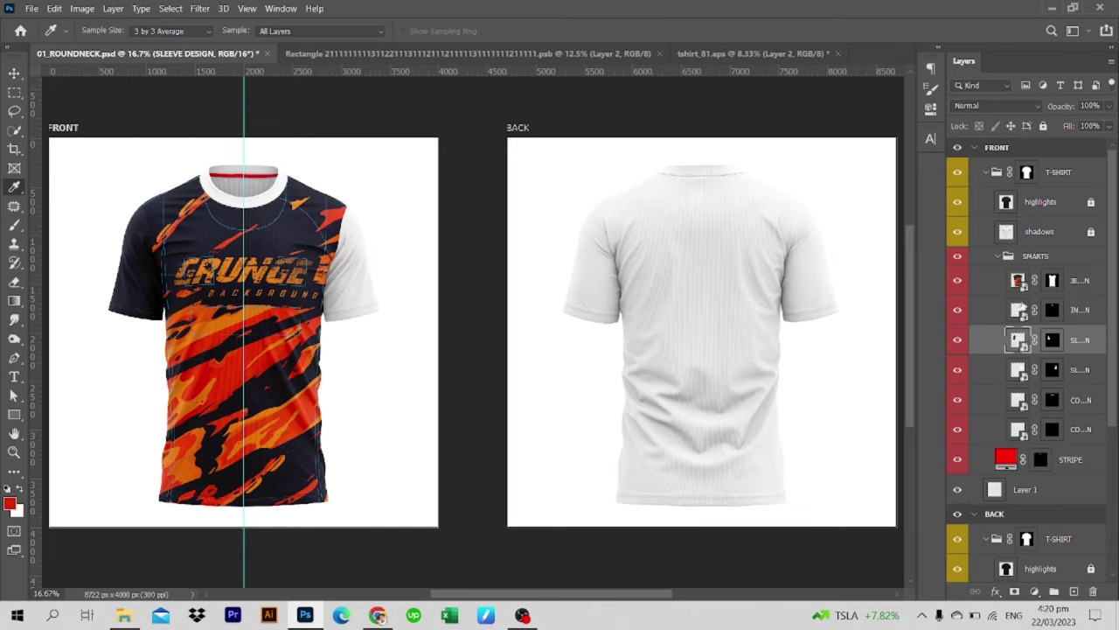
# Show the cuff strip Layer 1 and give it a red cc3c16 Color Overlay, then save
pyautogui.doubleClick(1018, 340)
pyautogui.click(958, 181)
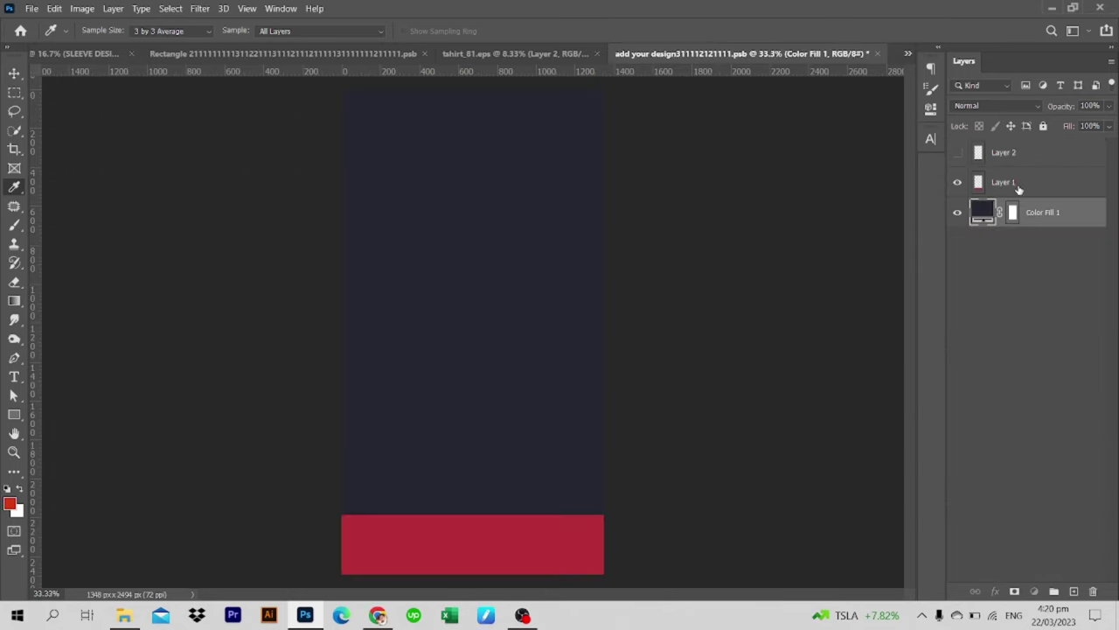
pyautogui.click(1024, 182)
pyautogui.click(995, 591)
pyautogui.click(1041, 533)
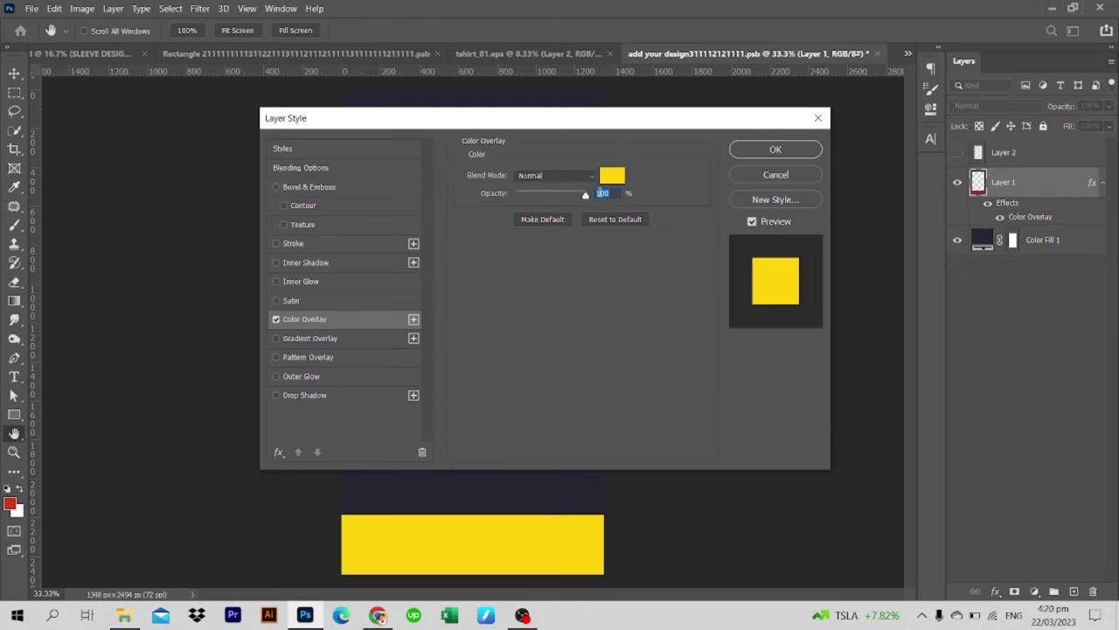
pyautogui.click(613, 176)
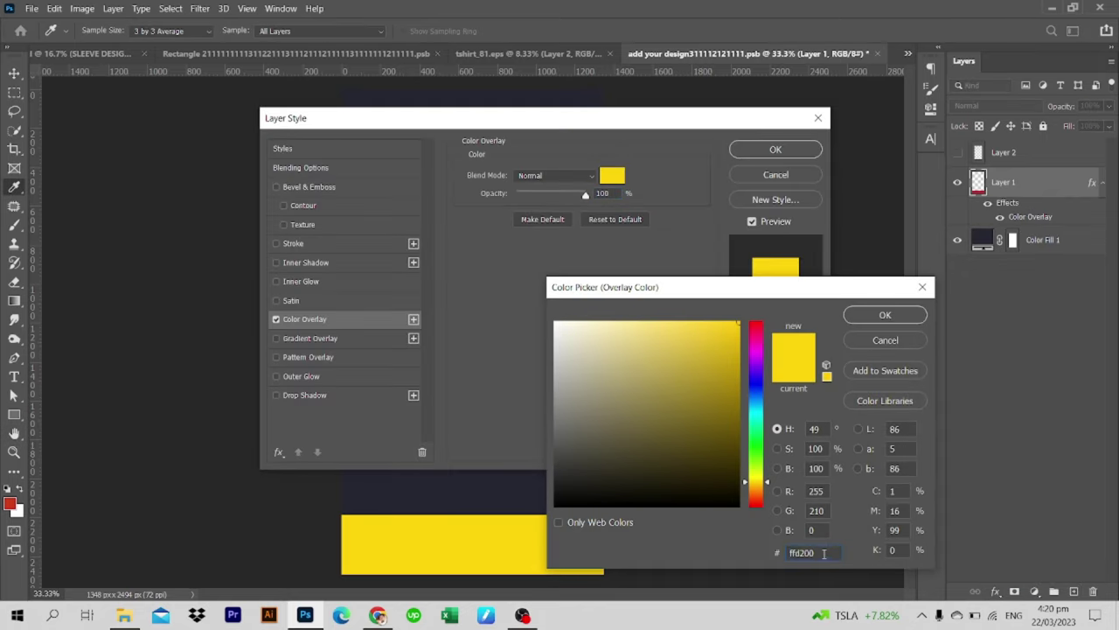
pyautogui.click(11, 500)
pyautogui.click(883, 317)
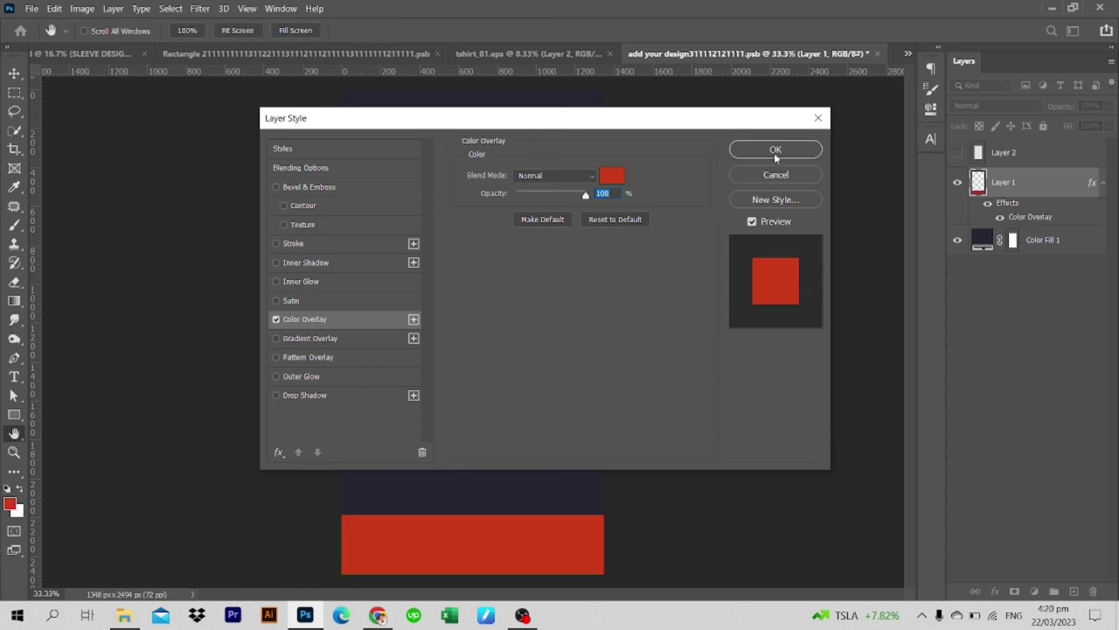
pyautogui.click(774, 150)
pyautogui.hotkey('ctrl', 's')
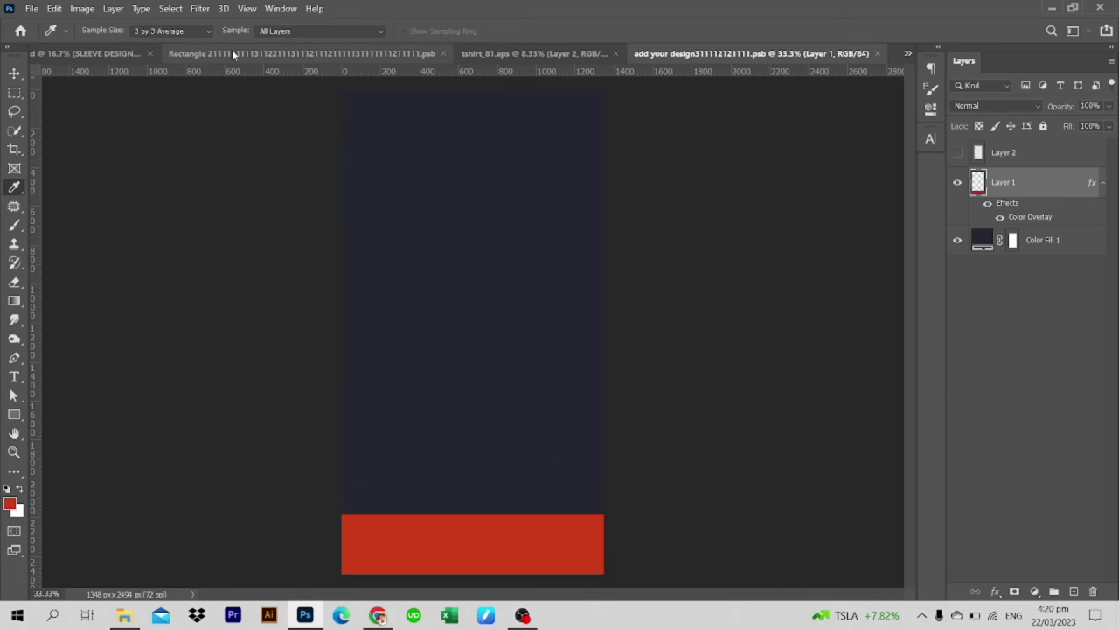
# Close the long-named Rectangle document and go back to the jersey mockup
pyautogui.click(231, 54)
pyautogui.hotkey('ctrl', 'w')
pyautogui.click(88, 53)
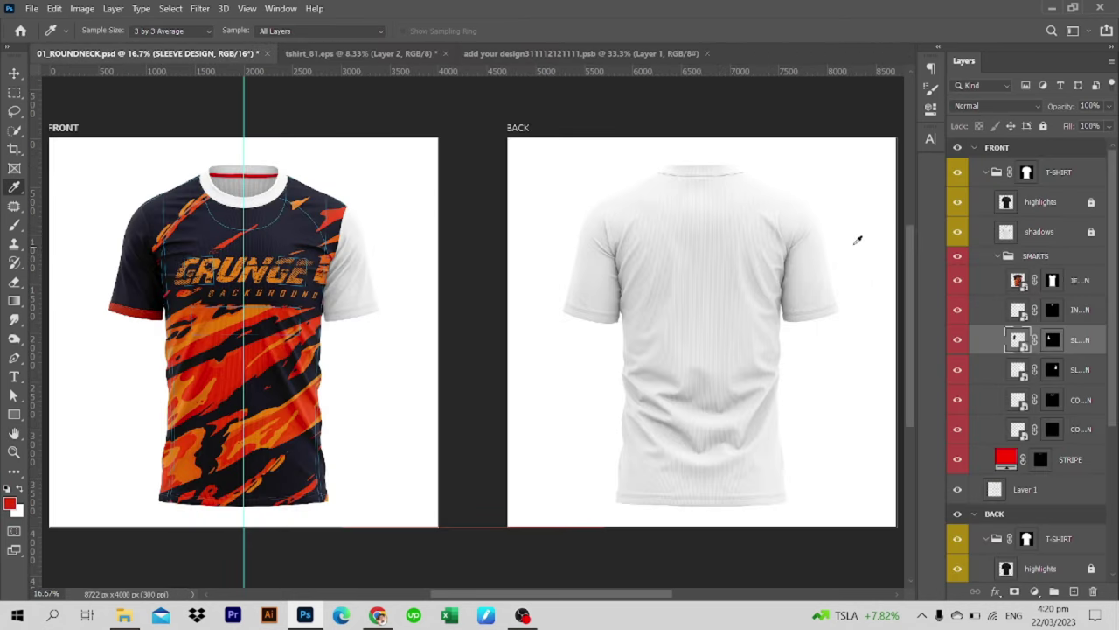
# Copy the navy fill and red cuff layers into the second sleeve smart object and save it
pyautogui.doubleClick(1017, 369)
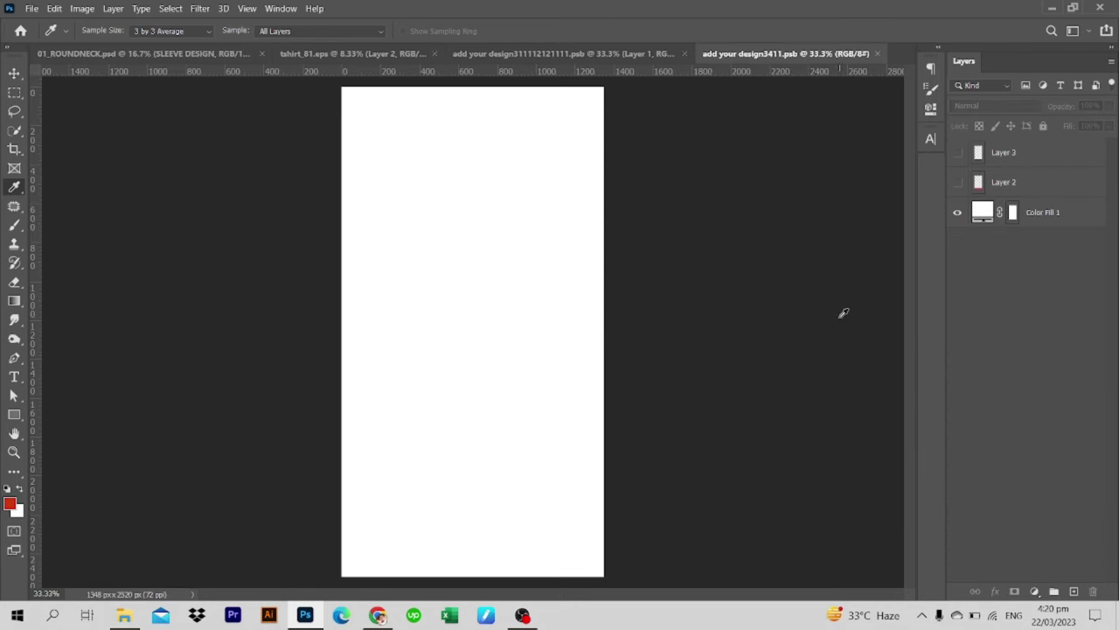
pyautogui.press('v')
pyautogui.moveTo(612, 174)
pyautogui.mouseDown()
pyautogui.moveTo(464, 391)
pyautogui.moveTo(511, 553)
pyautogui.mouseUp()
pyautogui.hotkey('ctrl', 's')
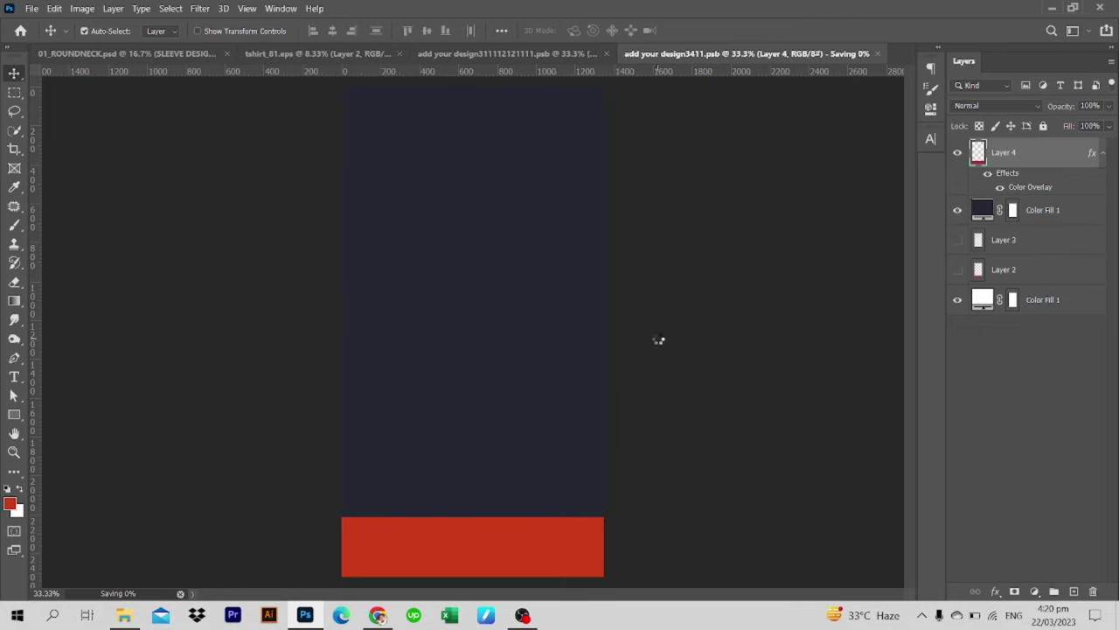
pyautogui.hotkey('ctrl', 'w')
pyautogui.click(176, 53)
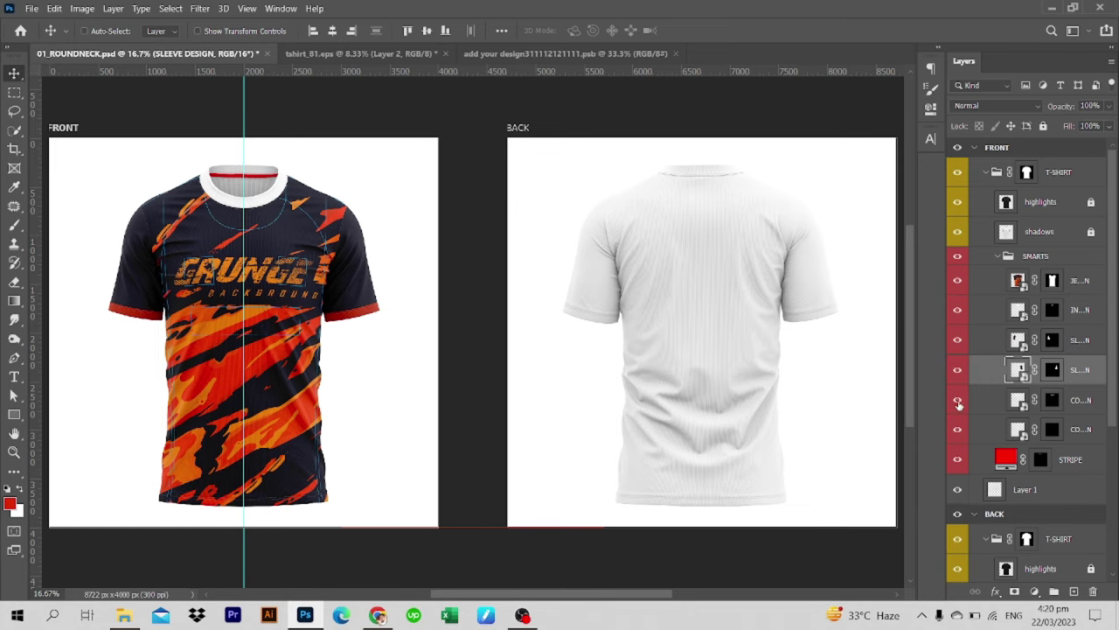
pyautogui.doubleClick(1017, 400)
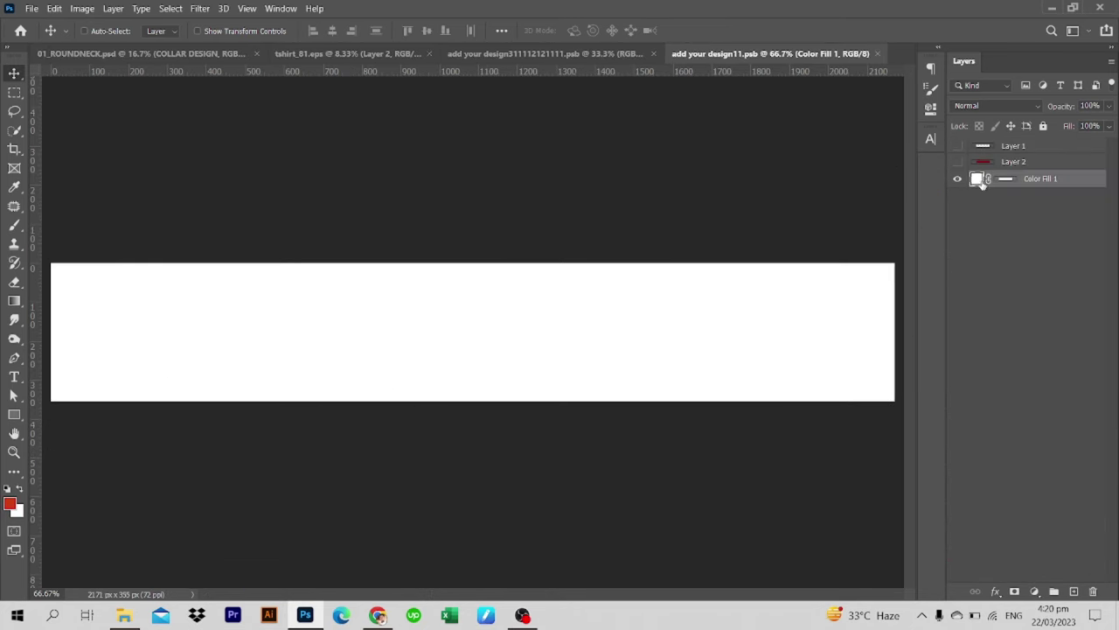
# Set the collar smart object's Color Fill 1 to red
pyautogui.doubleClick(978, 179)
pyautogui.click(720, 355)
pyautogui.click(881, 315)
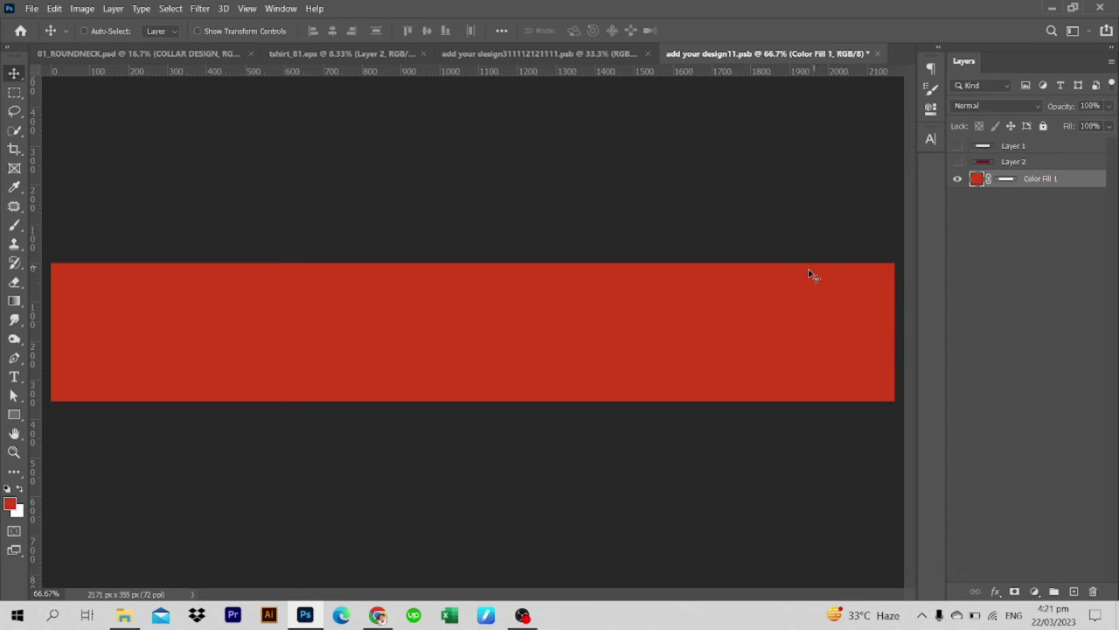
pyautogui.click(186, 56)
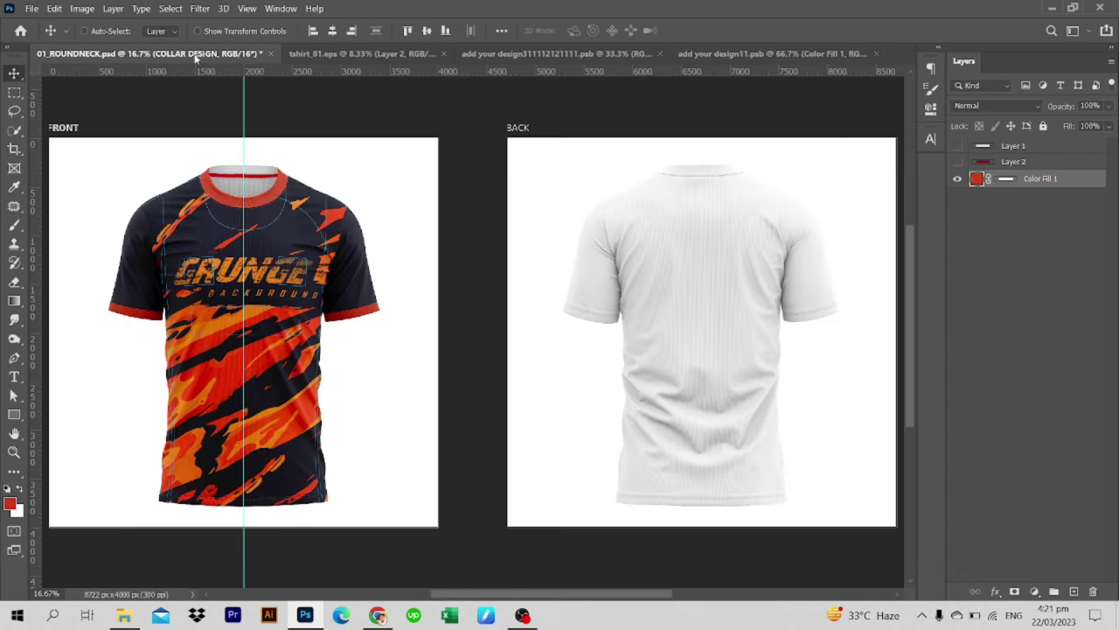
# Fill the inner collar band with a darker shade of red cc3c16
pyautogui.doubleClick(1017, 428)
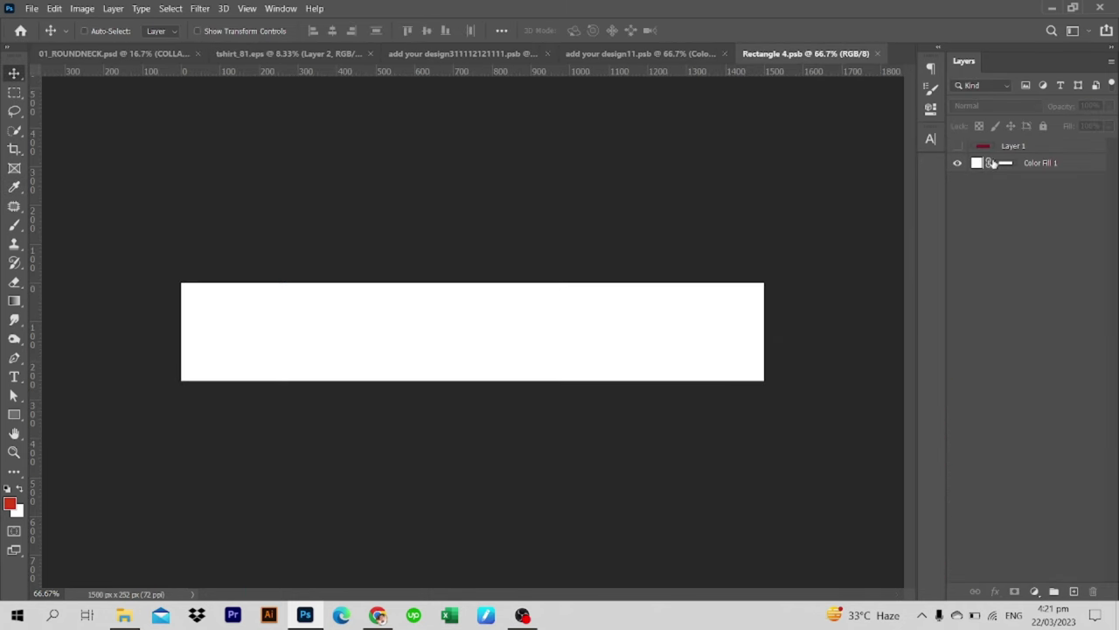
pyautogui.doubleClick(991, 164)
pyautogui.click(11, 503)
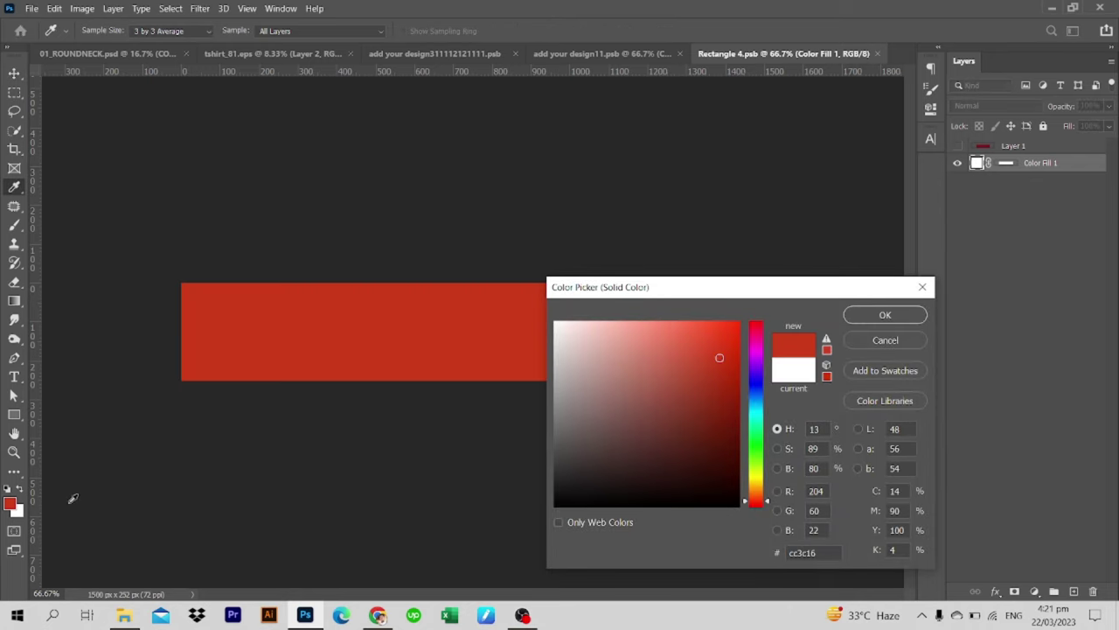
pyautogui.moveTo(719, 355); pyautogui.dragTo(727, 393)
pyautogui.press('Return')
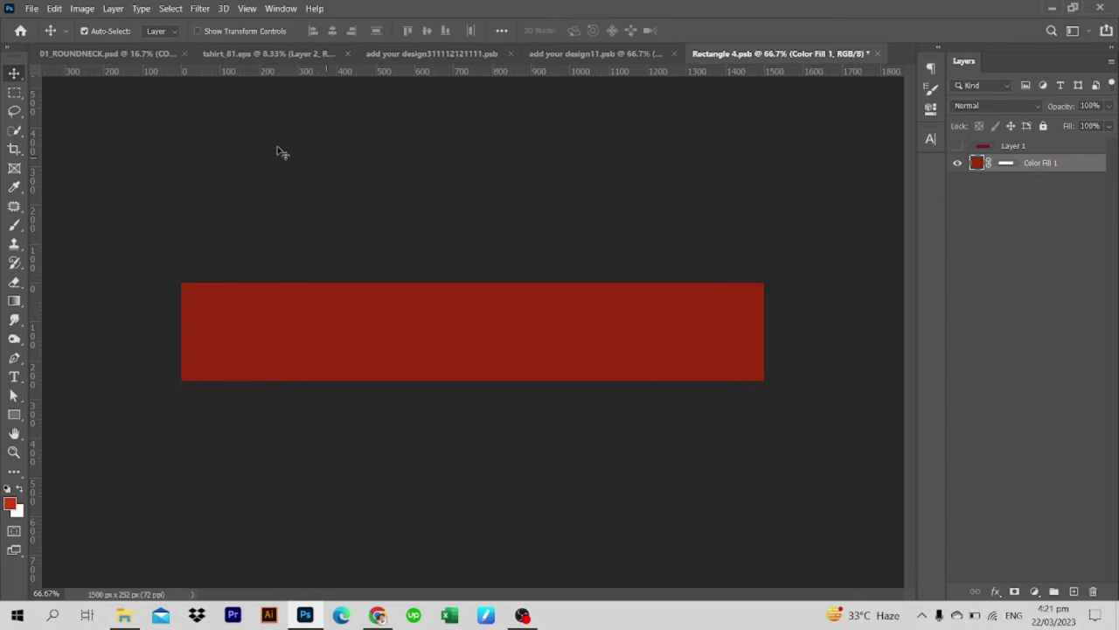
pyautogui.click(126, 54)
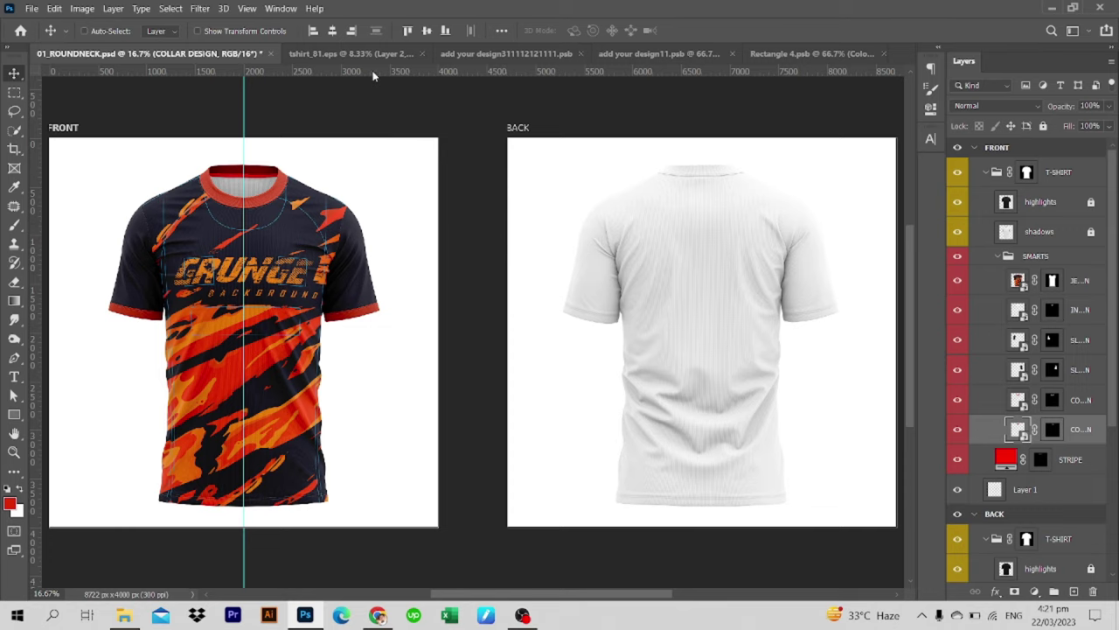
# Save the back jersey design, then hide the front design's template lines layer and save
pyautogui.click(986, 172)
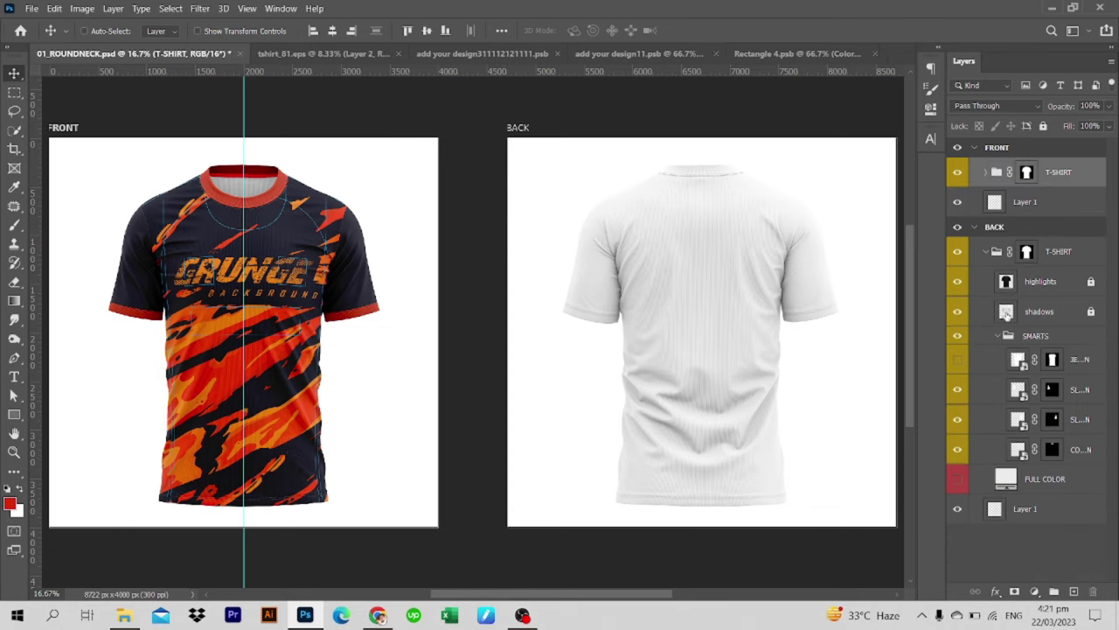
pyautogui.doubleClick(1018, 359)
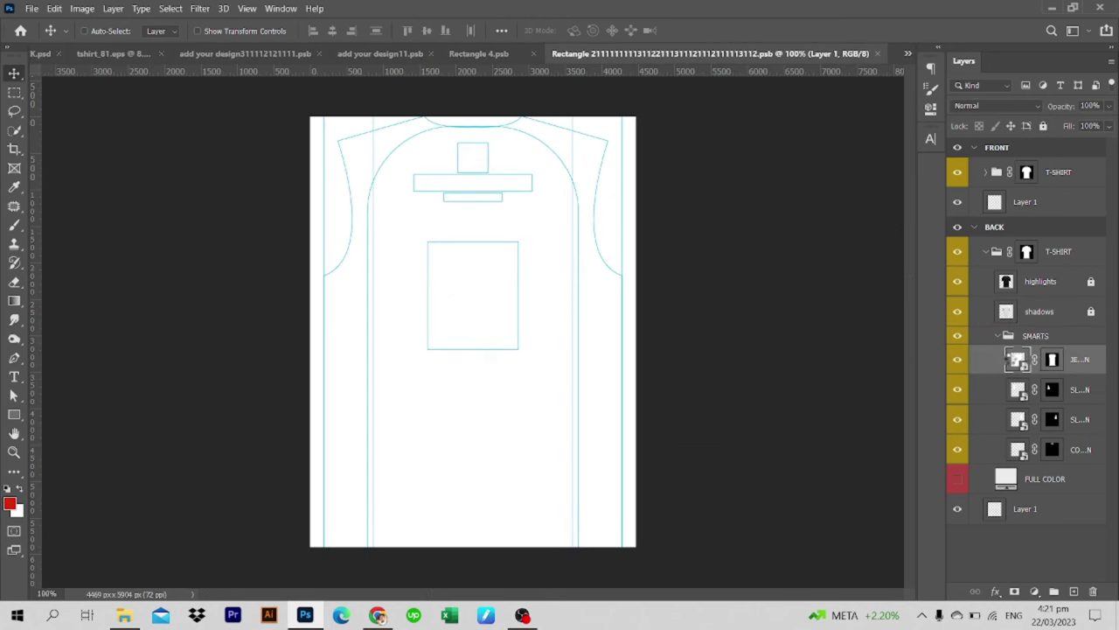
pyautogui.hotkey('ctrl', 's')
pyautogui.hotkey('ctrl', 'Tab')
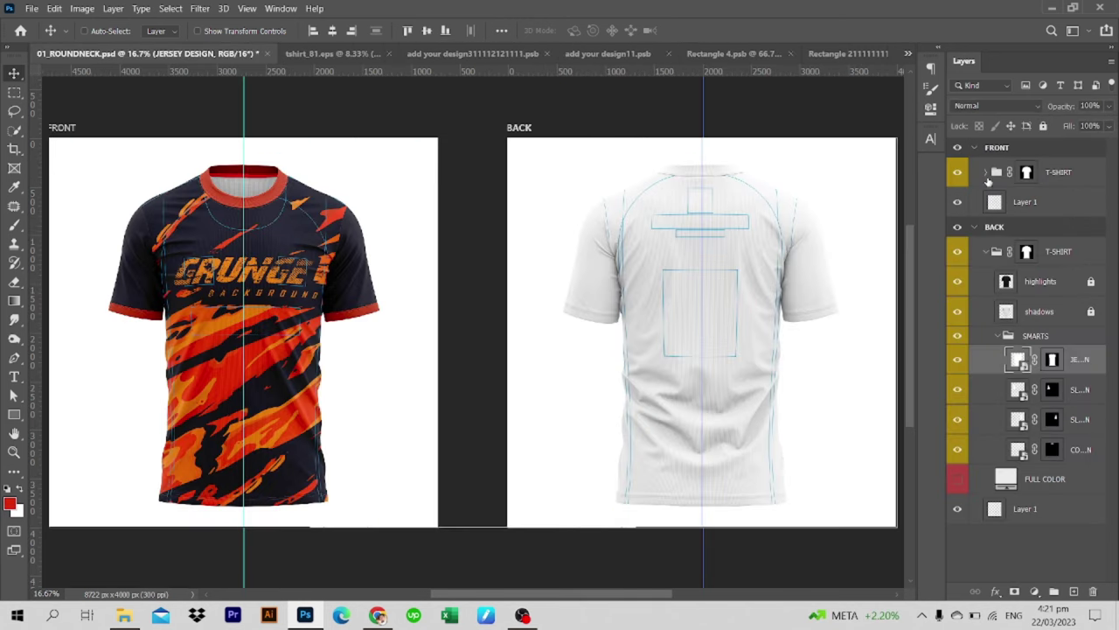
pyautogui.click(987, 173)
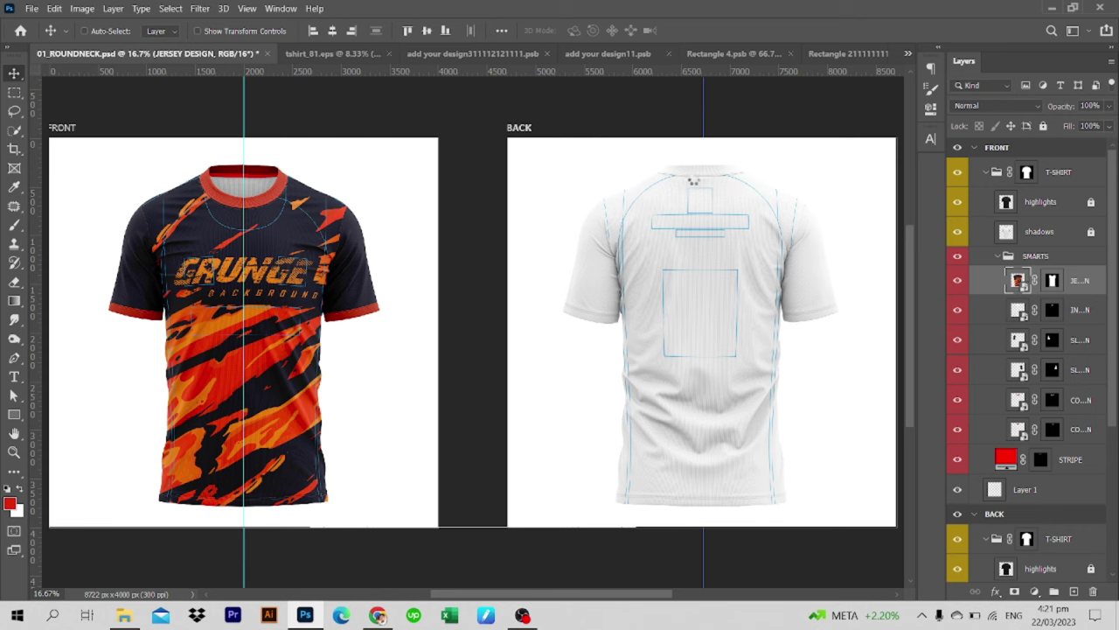
pyautogui.hotkey('ctrl', 'shift', 'Tab')
pyautogui.click(957, 152)
pyautogui.hotkey('ctrl', 's')
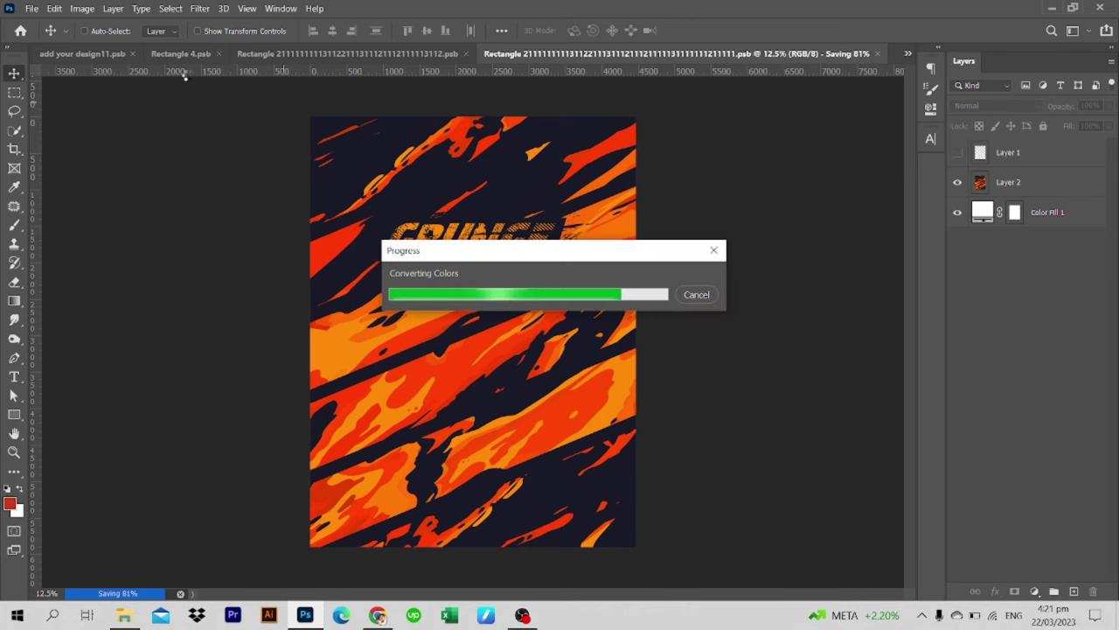
# Open the back jersey design smart object's contents, then bring the sleeve design document into view
pyautogui.click(80, 52)
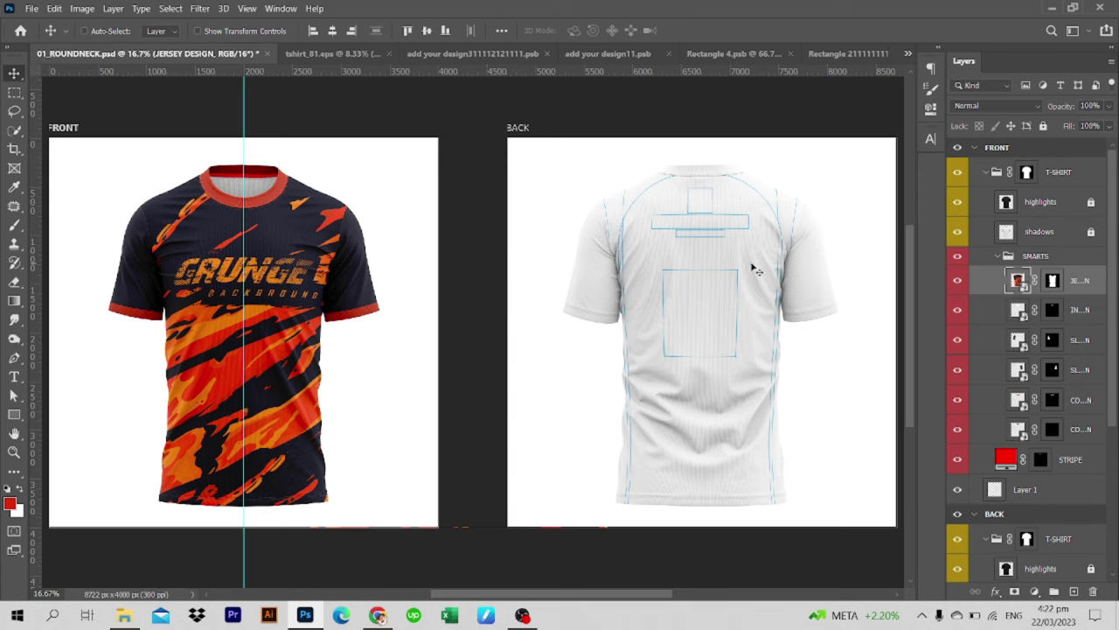
pyautogui.click(985, 174)
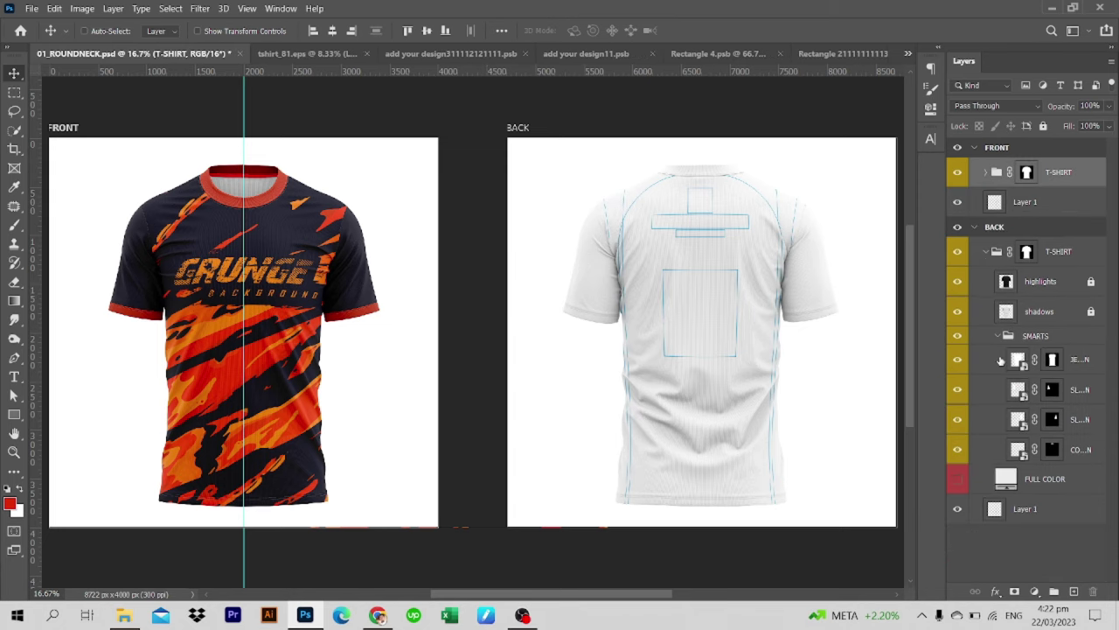
pyautogui.click(1003, 281)
pyautogui.click(970, 366)
pyautogui.doubleClick(1016, 362)
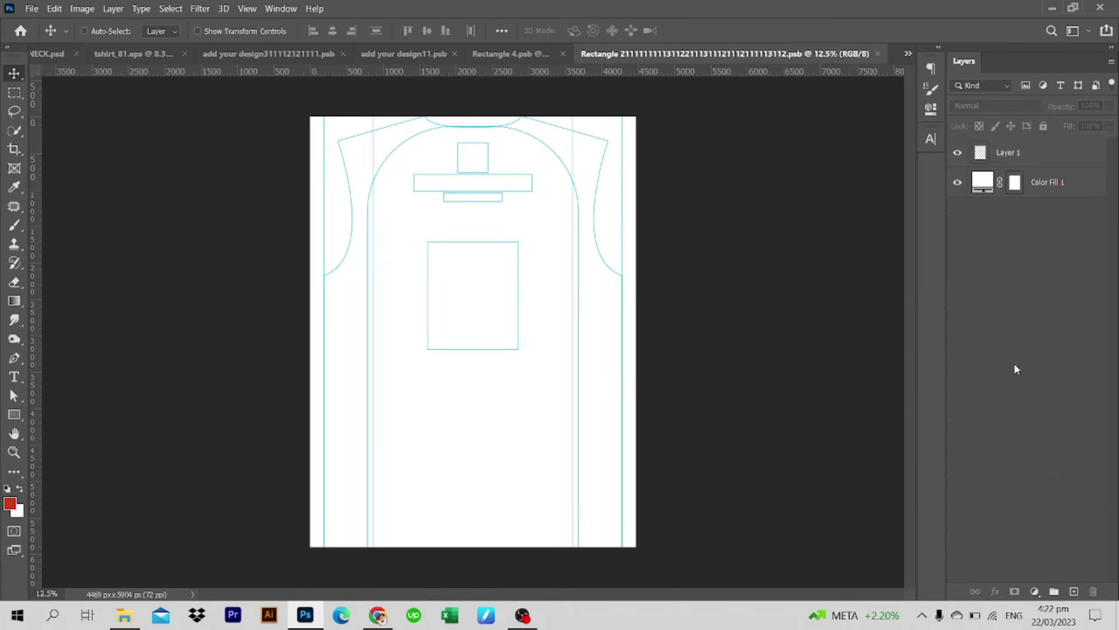
pyautogui.click(416, 52)
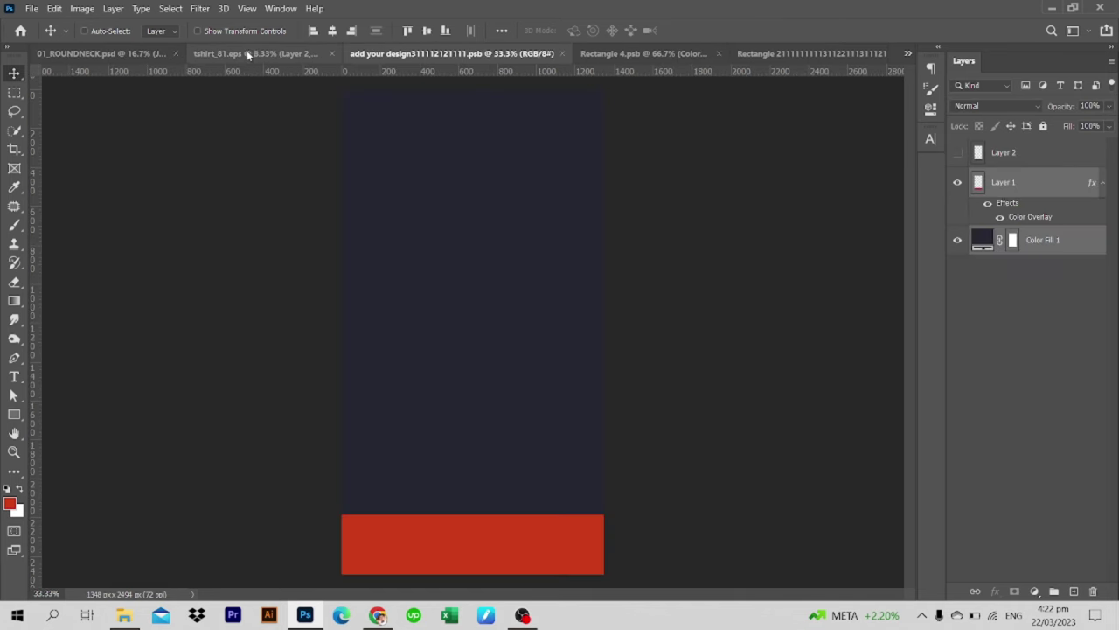
pyautogui.click(262, 52)
# Isolate the left orange-and-black grunge panel by deleting the rest of the artwork
pyautogui.click(15, 92)
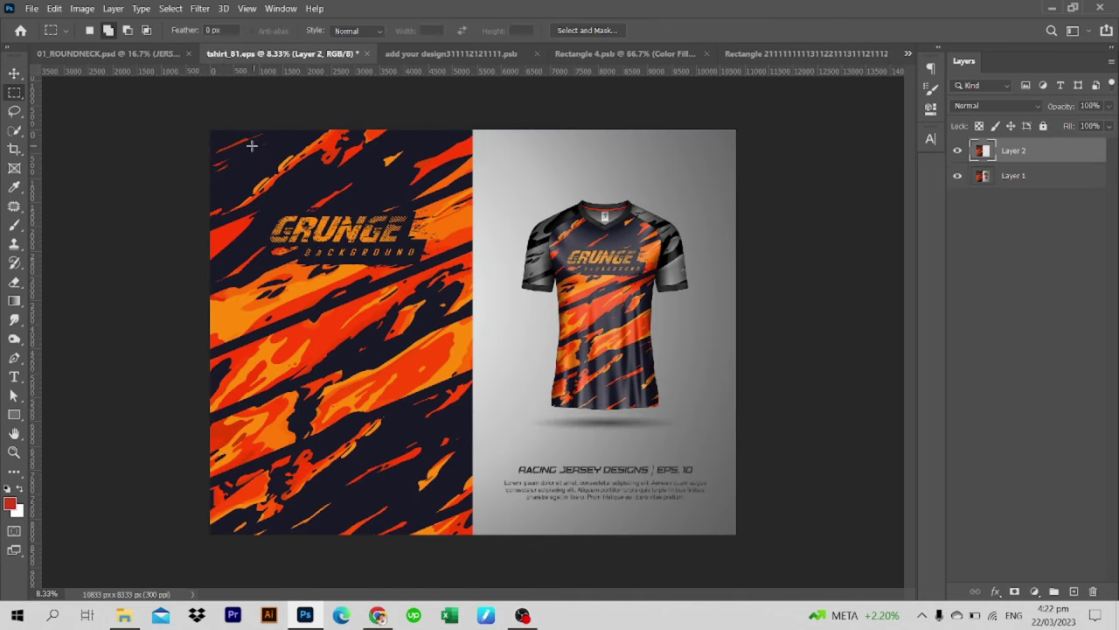
pyautogui.moveTo(205, 132); pyautogui.dragTo(473, 574)
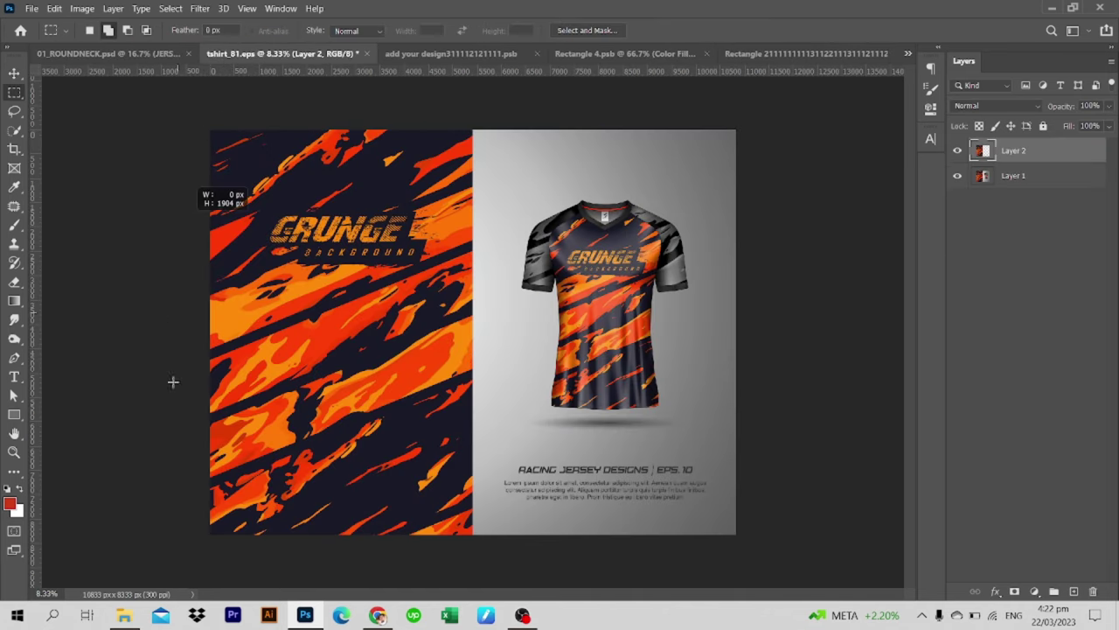
pyautogui.hotkey('ctrl', 'shift', 'i')
pyautogui.press('Delete')
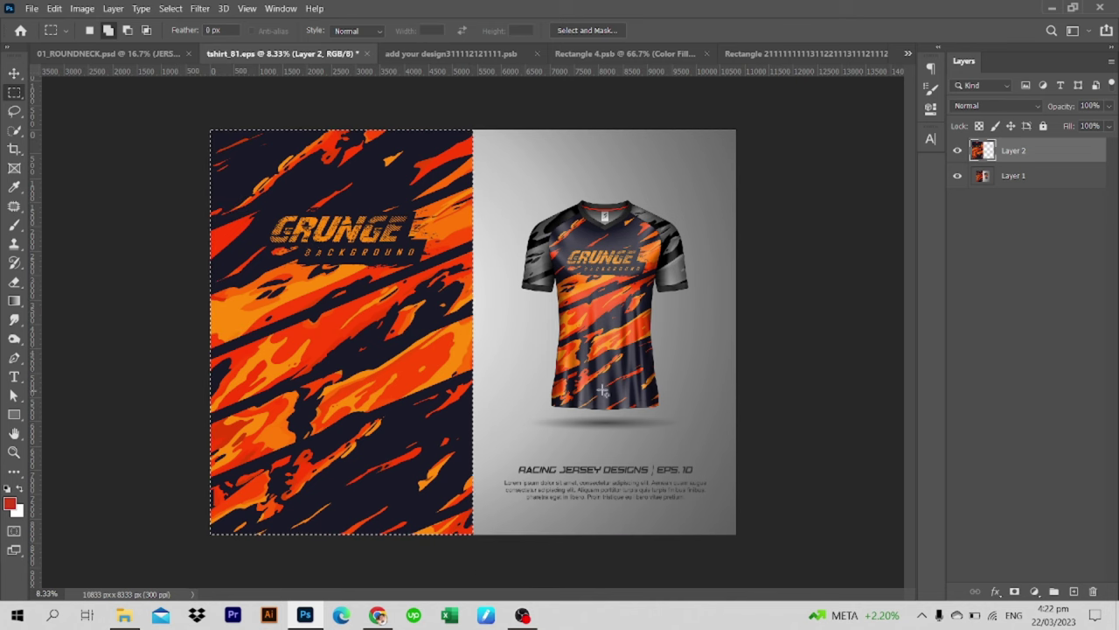
pyautogui.hotkey('ctrl', 'd')
# Move the grunge panel into the template as Layer 2 and scale it to cover the page
pyautogui.press('v')
pyautogui.moveTo(588, 96); pyautogui.dragTo(498, 280)
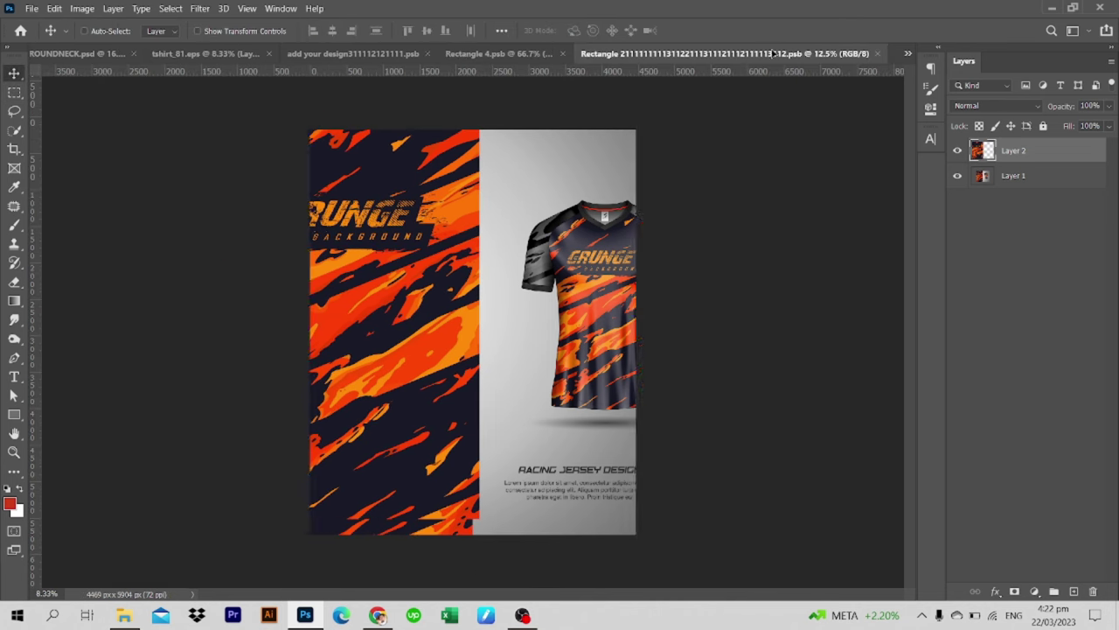
pyautogui.hotkey('ctrl', 't')
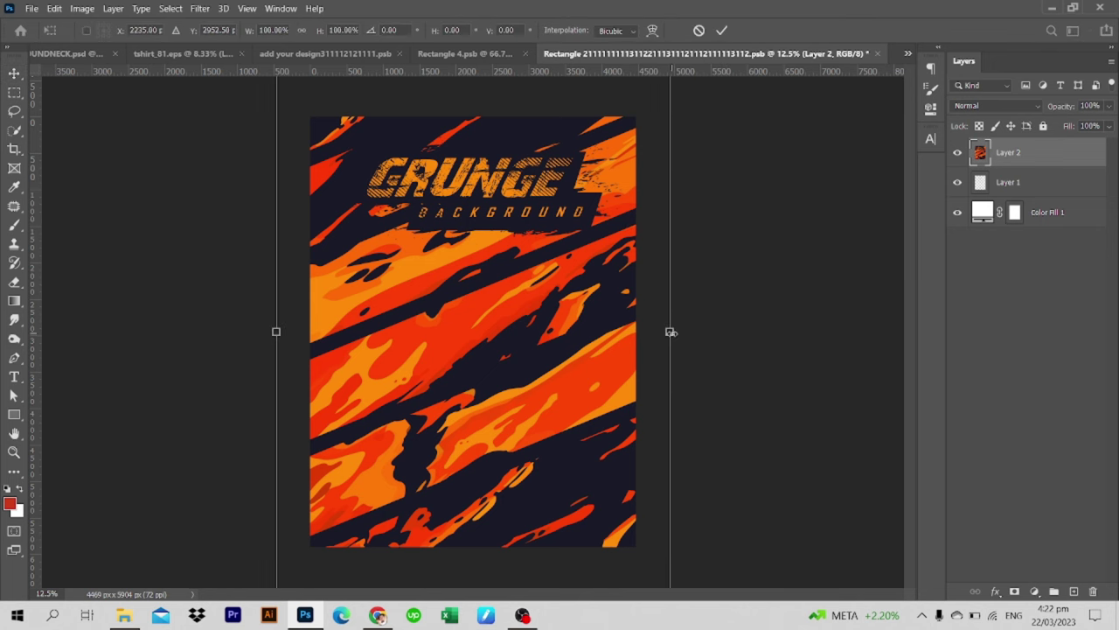
pyautogui.moveTo(670, 332); pyautogui.dragTo(630, 354)
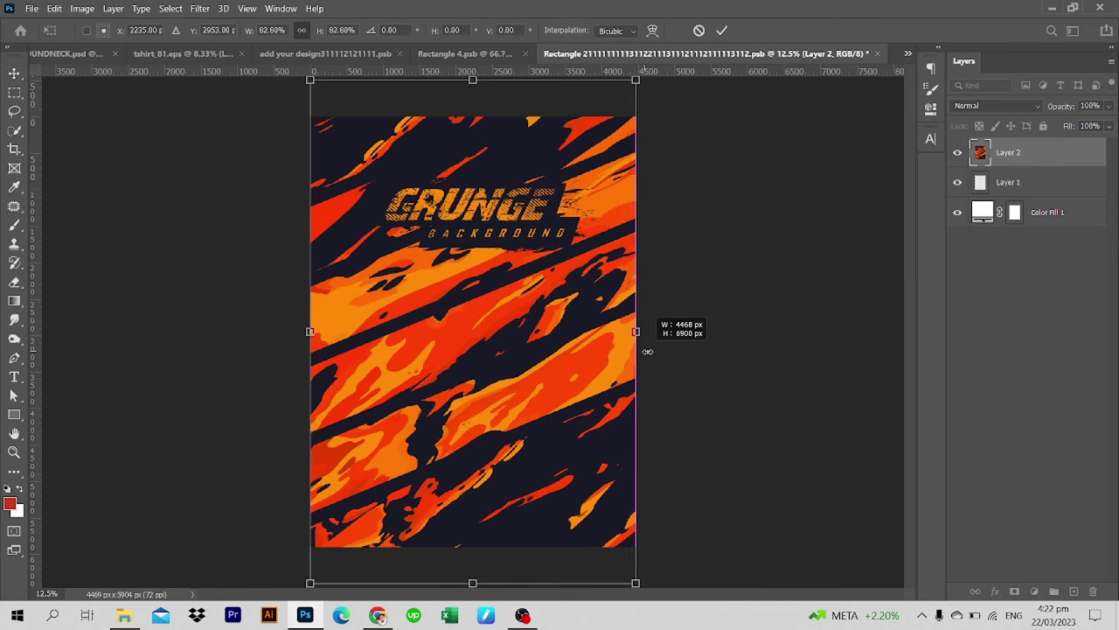
pyautogui.moveTo(640, 353)
pyautogui.mouseDown()
pyautogui.moveTo(626, 322)
pyautogui.moveTo(686, 316)
pyautogui.mouseUp()
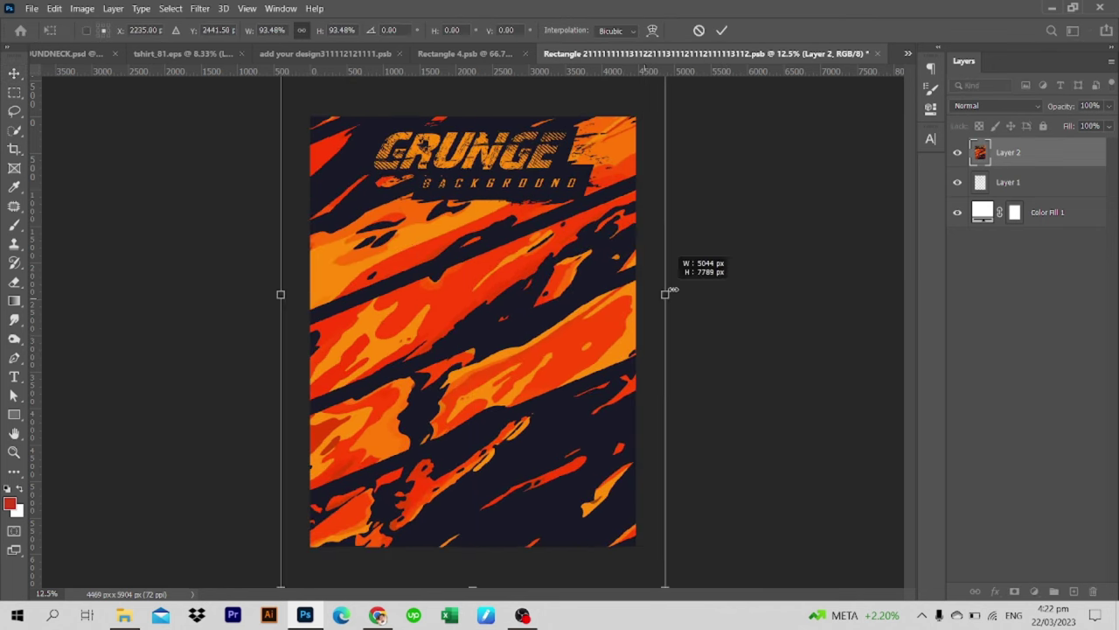
pyautogui.moveTo(618, 248); pyautogui.dragTo(619, 278)
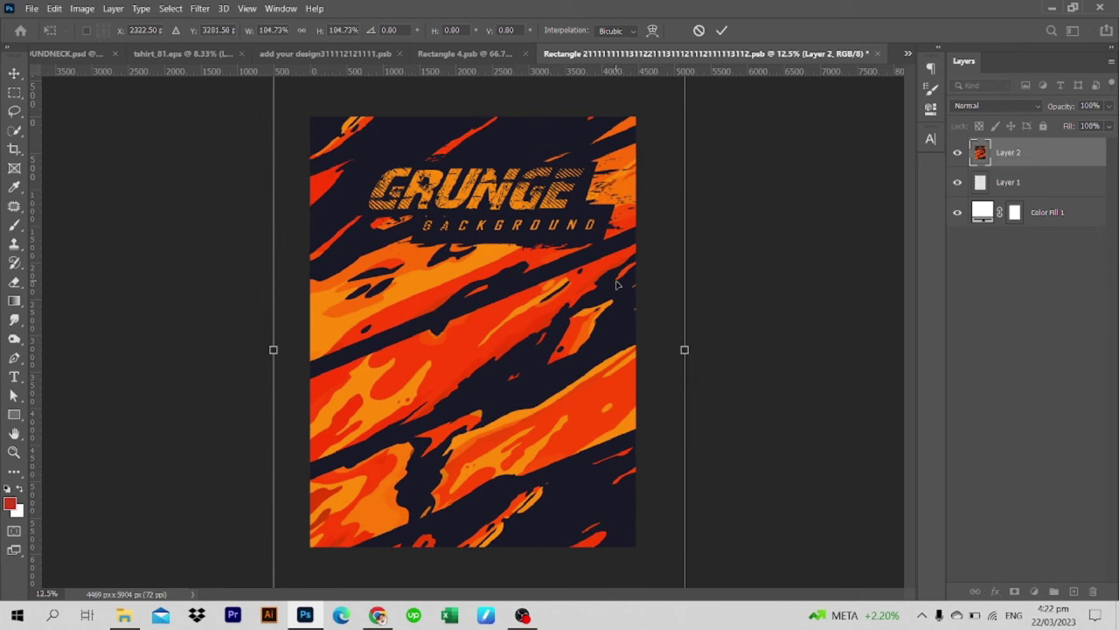
pyautogui.moveTo(682, 350); pyautogui.dragTo(652, 351)
pyautogui.press('Return')
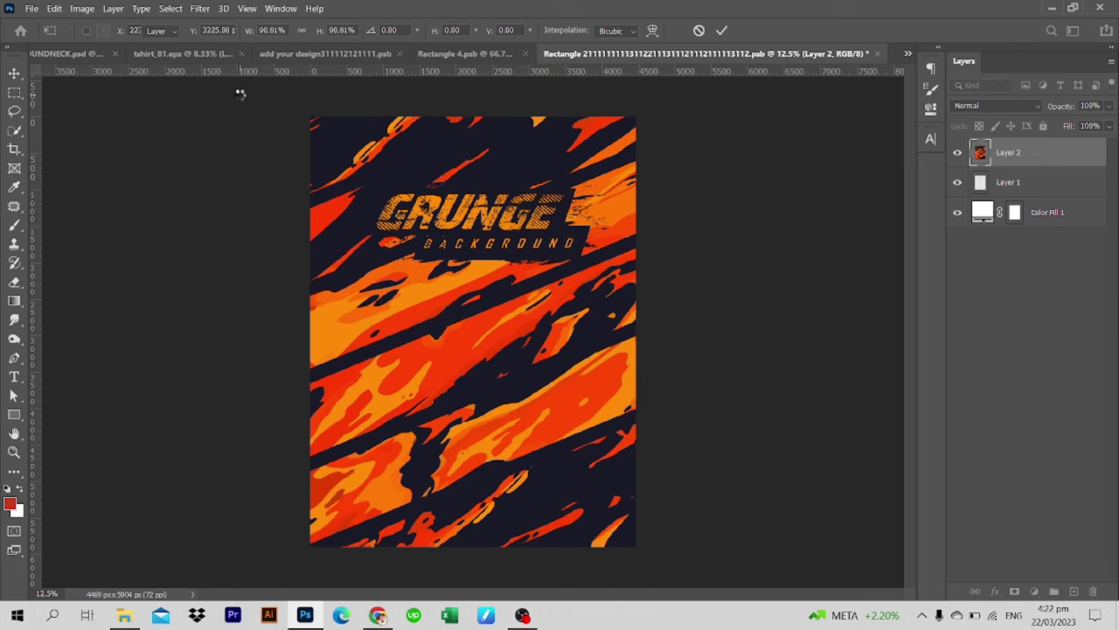
pyautogui.press('l')
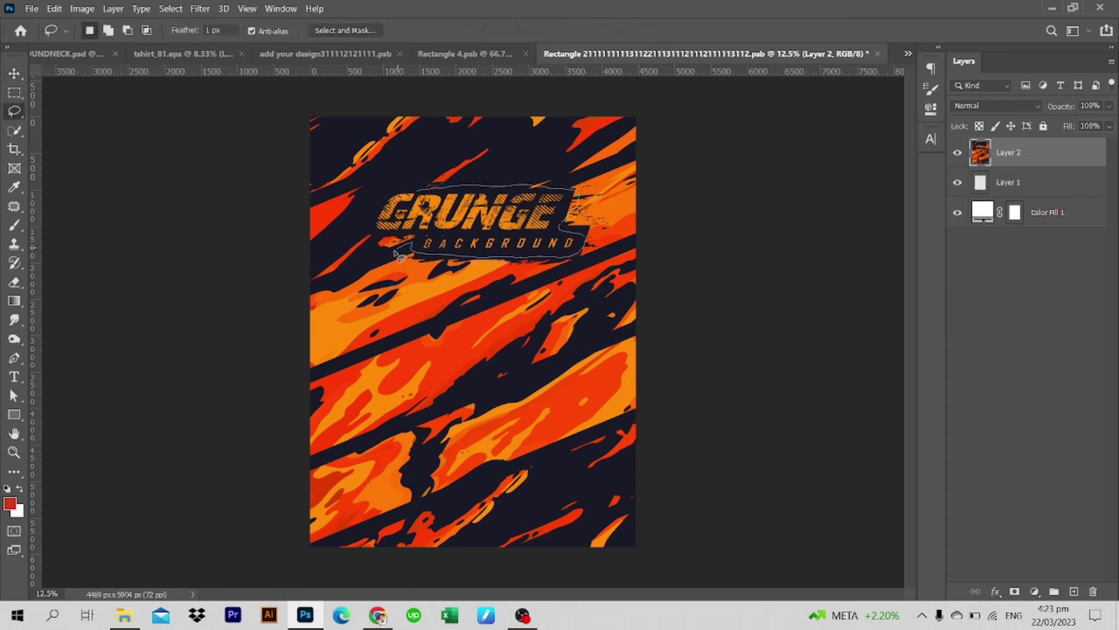
# Erase the GRUNGE BACKGROUND lettering with a Content-Aware fill
pyautogui.moveTo(403, 193); pyautogui.dragTo(402, 192)
pyautogui.click(54, 8)
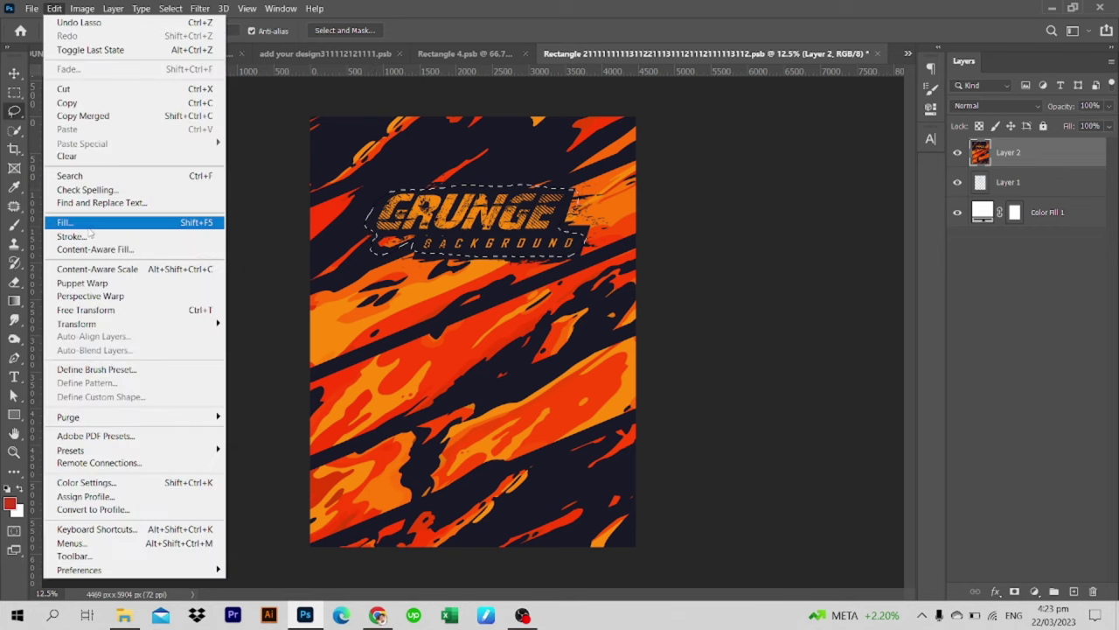
pyautogui.click(62, 218)
pyautogui.click(609, 65)
pyautogui.click(604, 130)
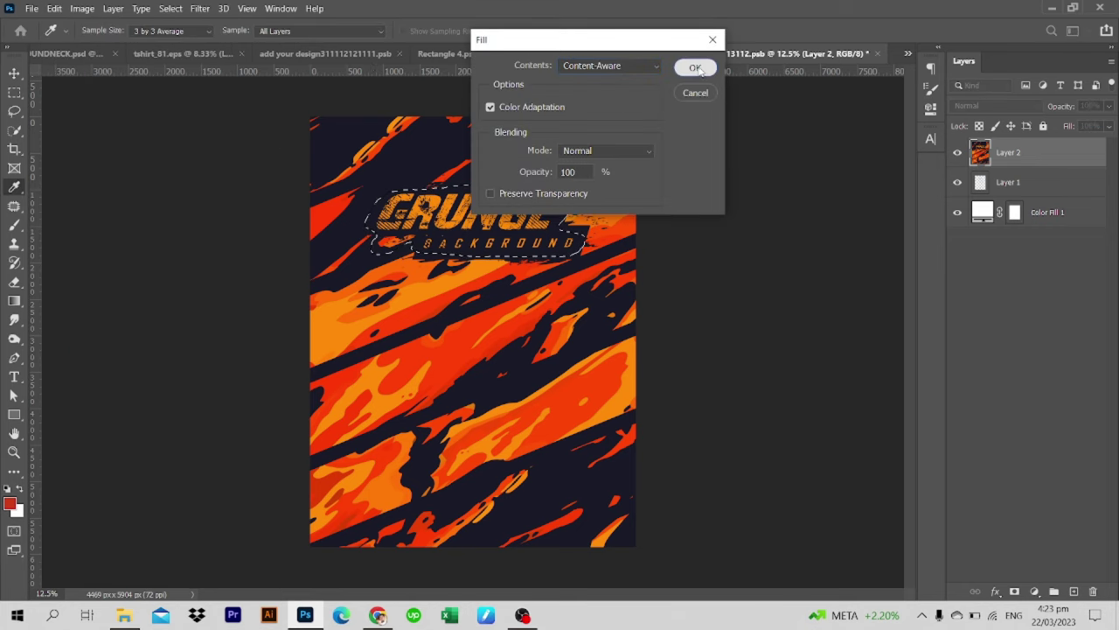
pyautogui.click(693, 67)
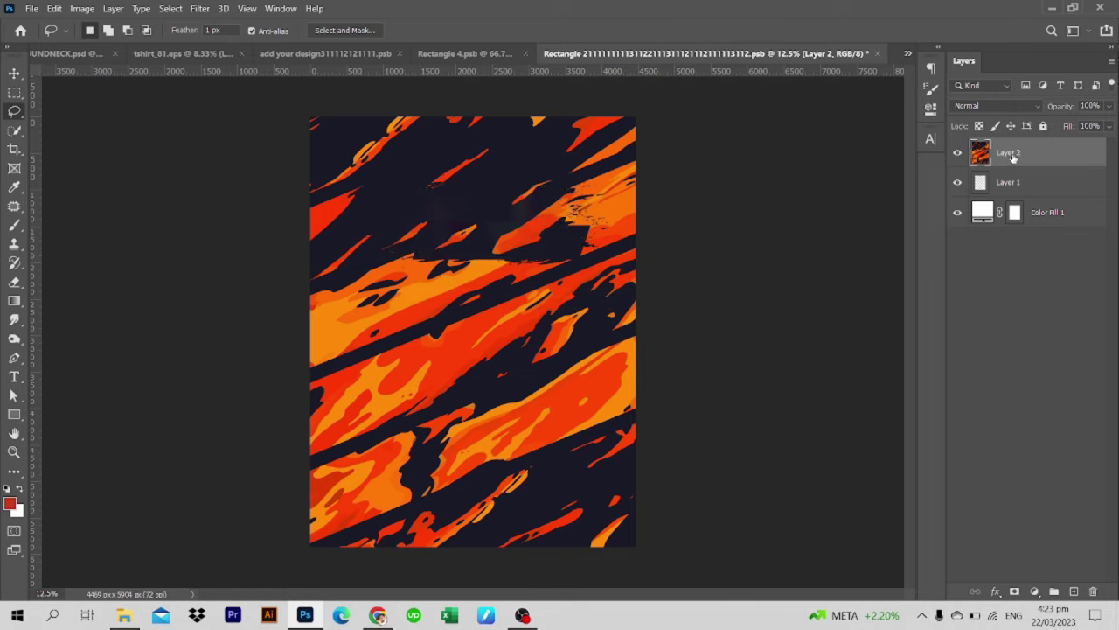
# Scale the pattern to about 94% and place it beneath the Layer 1 outlines
pyautogui.hotkey('ctrl', 't')
pyautogui.moveTo(662, 117)
pyautogui.mouseDown()
pyautogui.moveTo(641, 92)
pyautogui.moveTo(628, 112)
pyautogui.mouseUp()
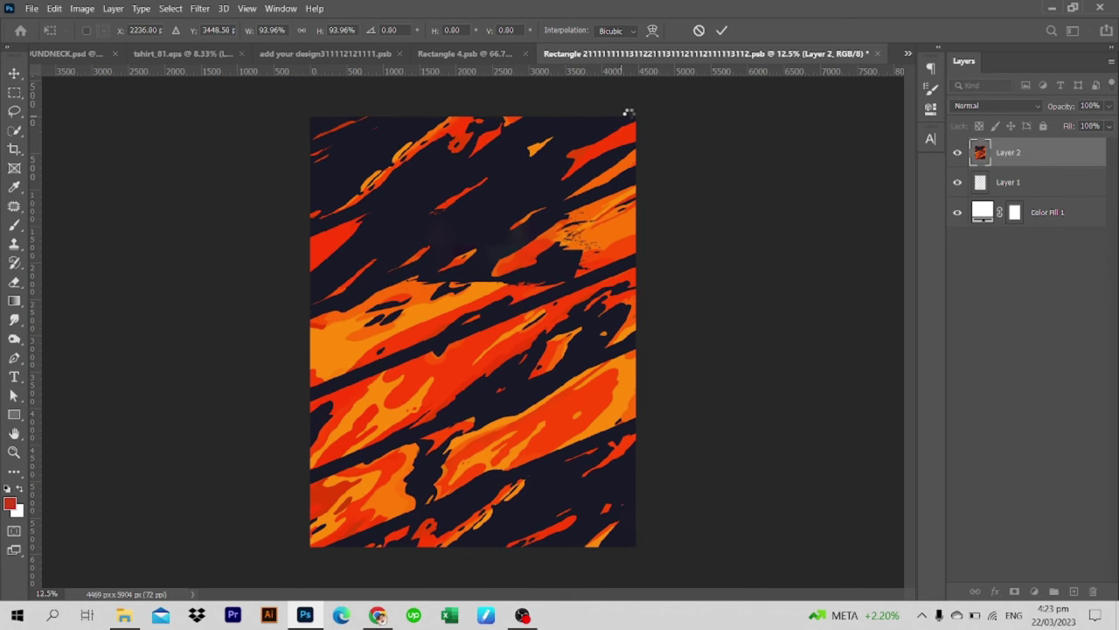
pyautogui.press('Return')
pyautogui.moveTo(1009, 153); pyautogui.dragTo(1014, 196)
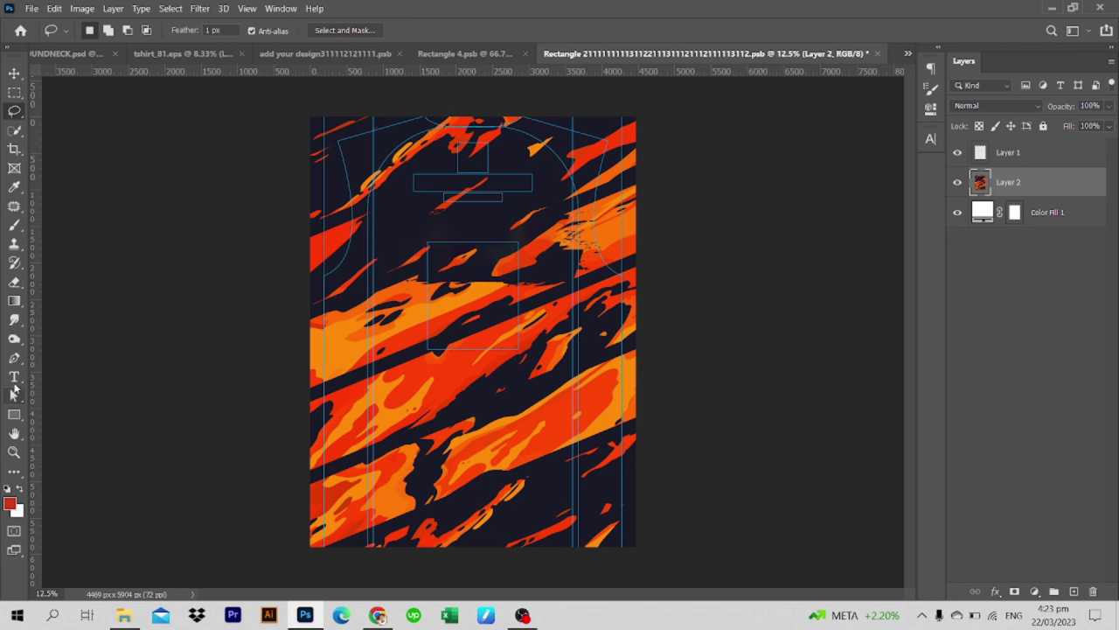
# Start a text line on the upper back with a 300 pt text size
pyautogui.click(14, 378)
pyautogui.click(468, 215)
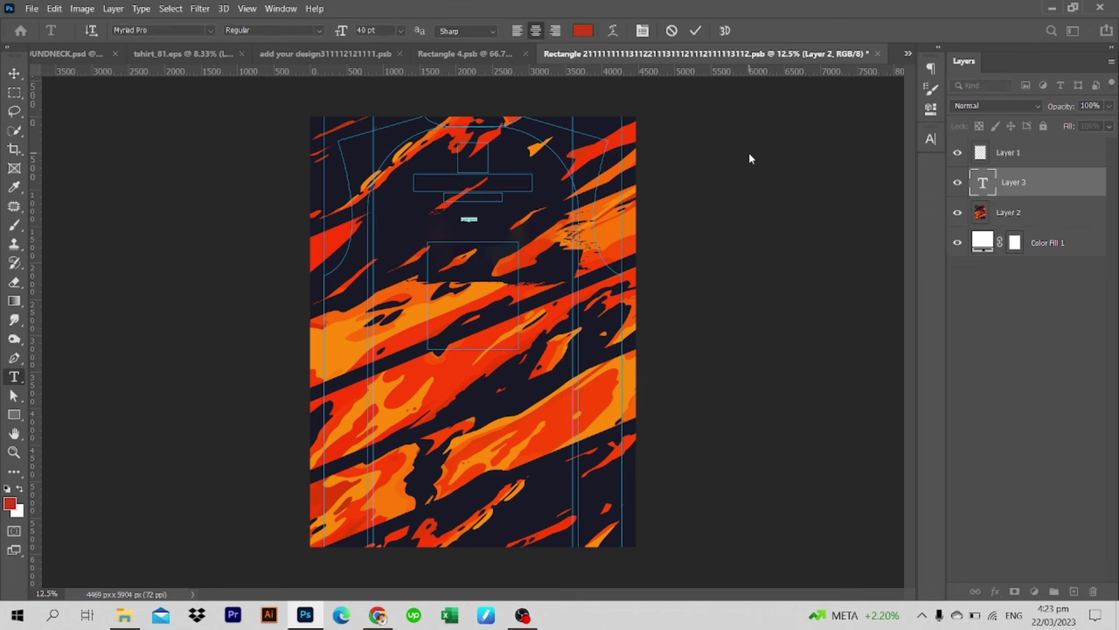
pyautogui.hotkey('ctrl', '+')
pyautogui.click(401, 30)
pyautogui.click(389, 220)
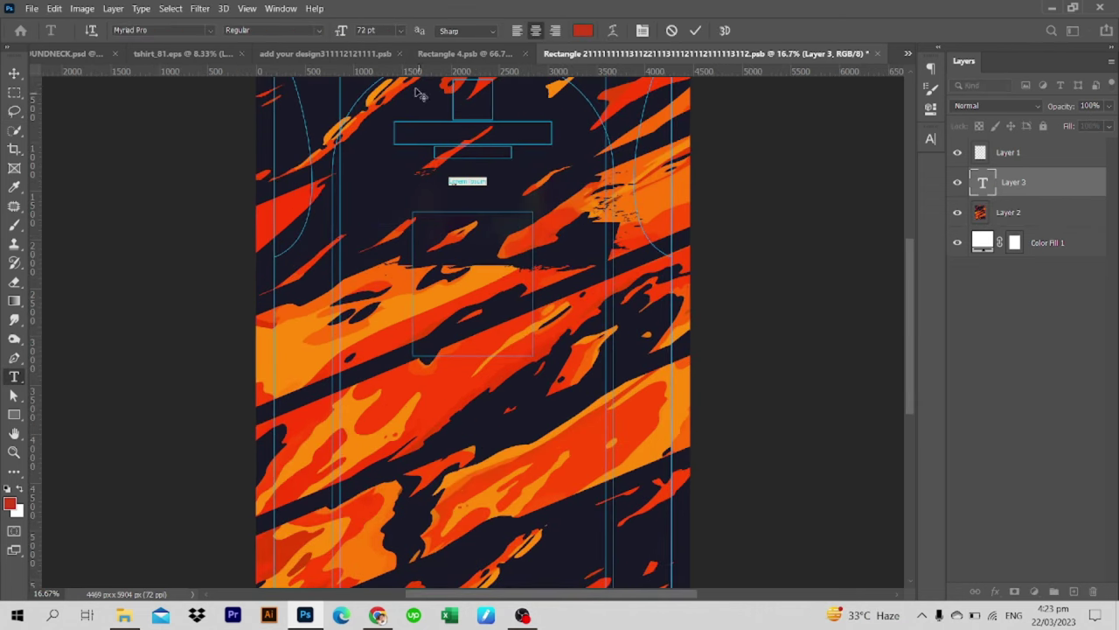
pyautogui.press('Return')
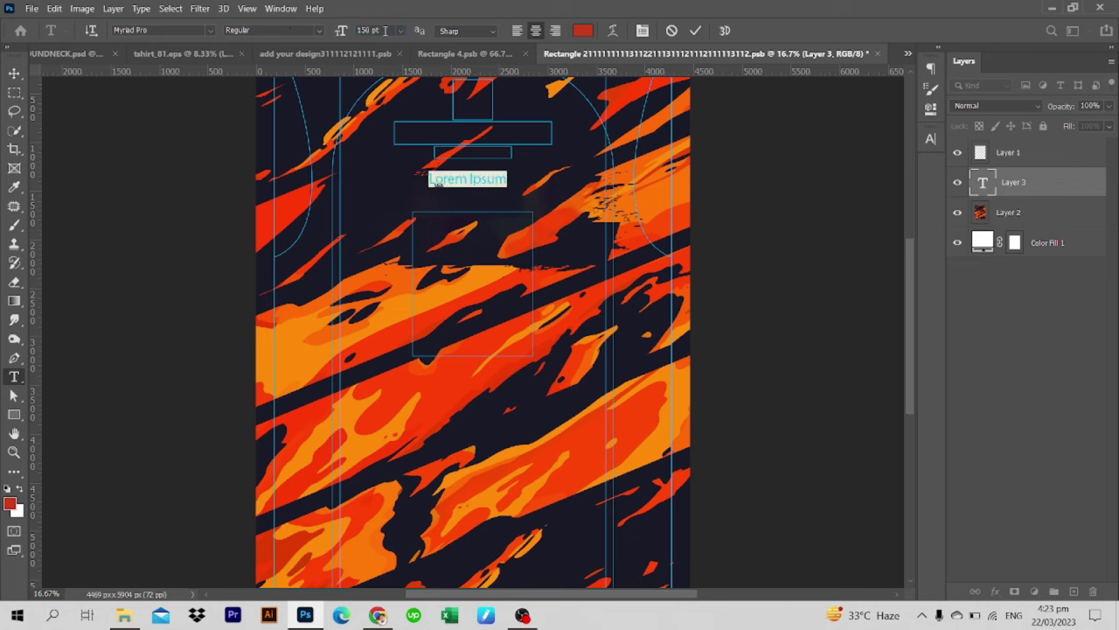
pyautogui.write('300')
pyautogui.press('Return')
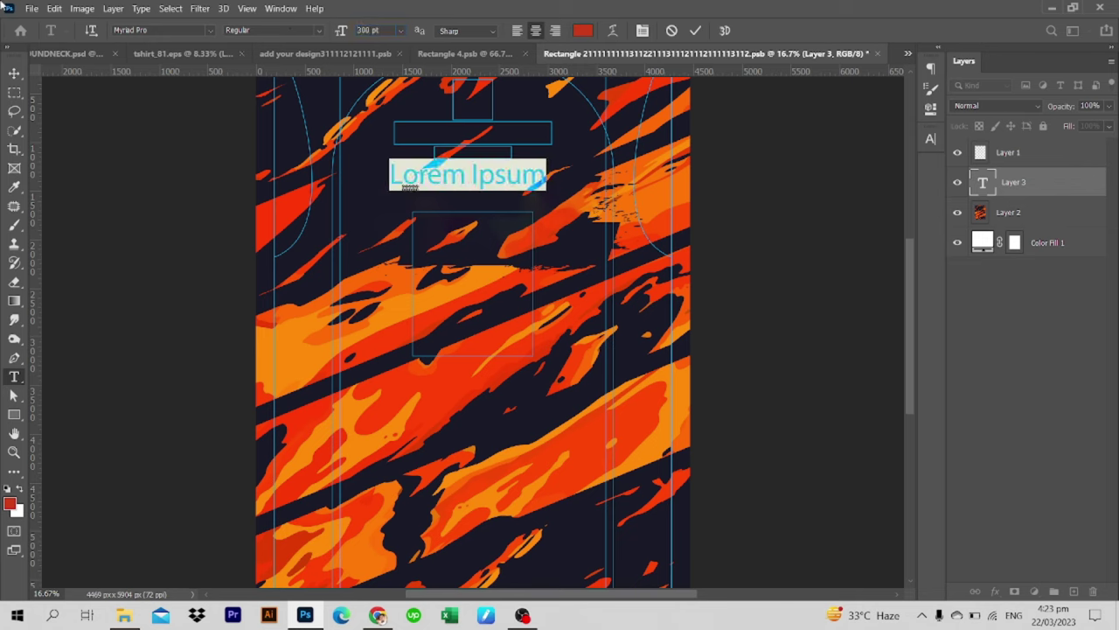
# Choose the Sports Jersey font and type TITOMAX
pyautogui.click(210, 30)
pyautogui.scroll(10, 306, 262)
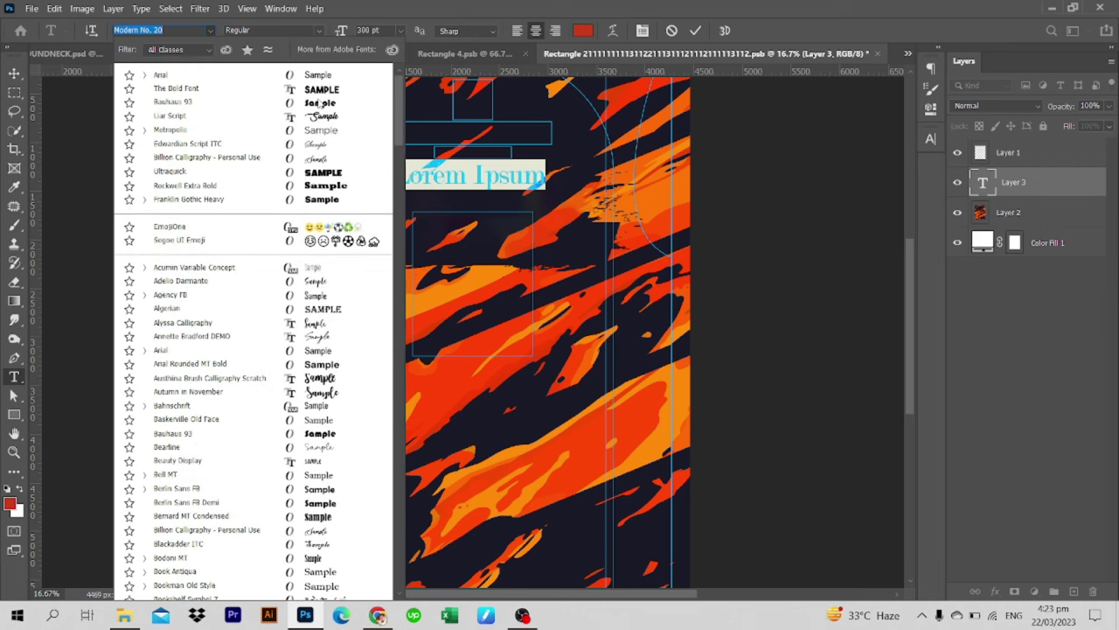
pyautogui.moveTo(399, 149); pyautogui.dragTo(405, 426)
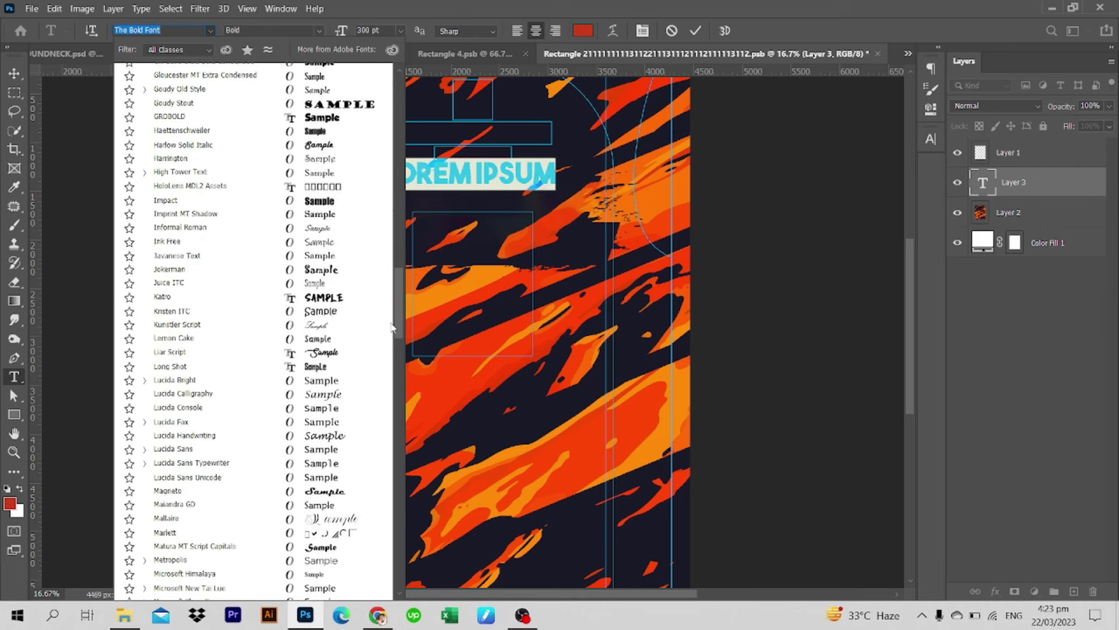
pyautogui.scroll(-6, 175, 336)
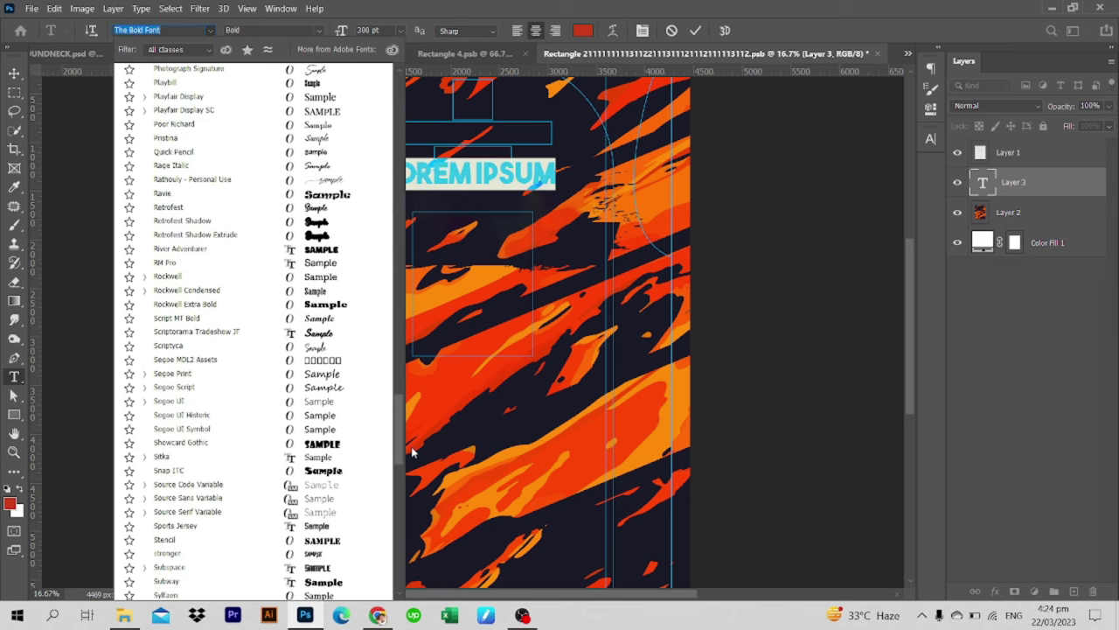
pyautogui.click(179, 518)
pyautogui.write('TITOMA')
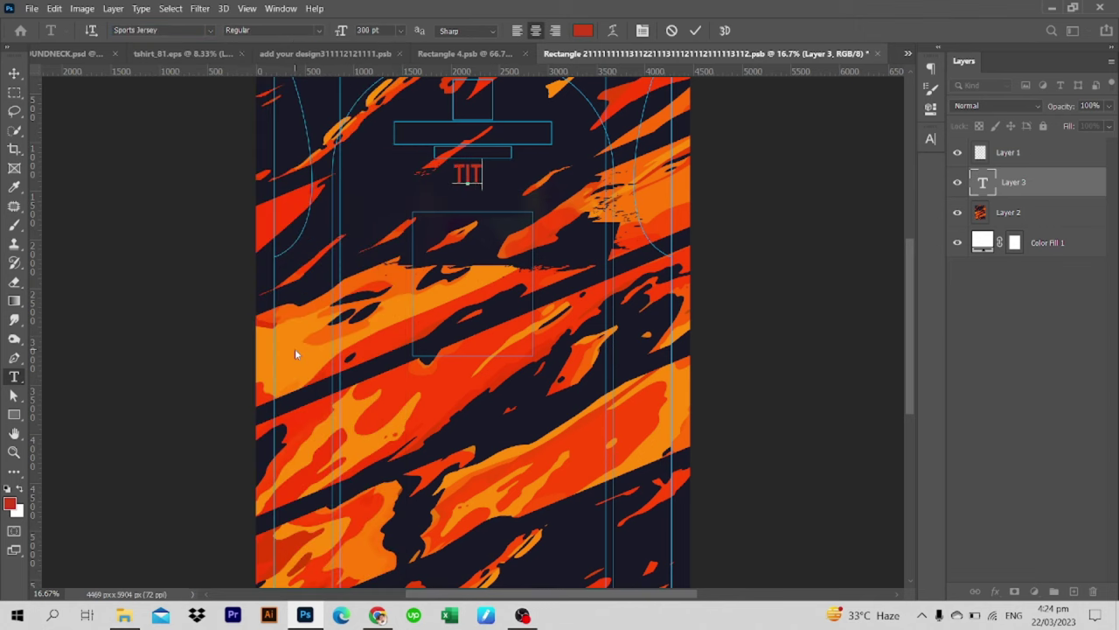
pyautogui.write('X')
# Set the TITOMAX letter spacing to 0 and commit the text
pyautogui.hotkey('ctrl', 'a')
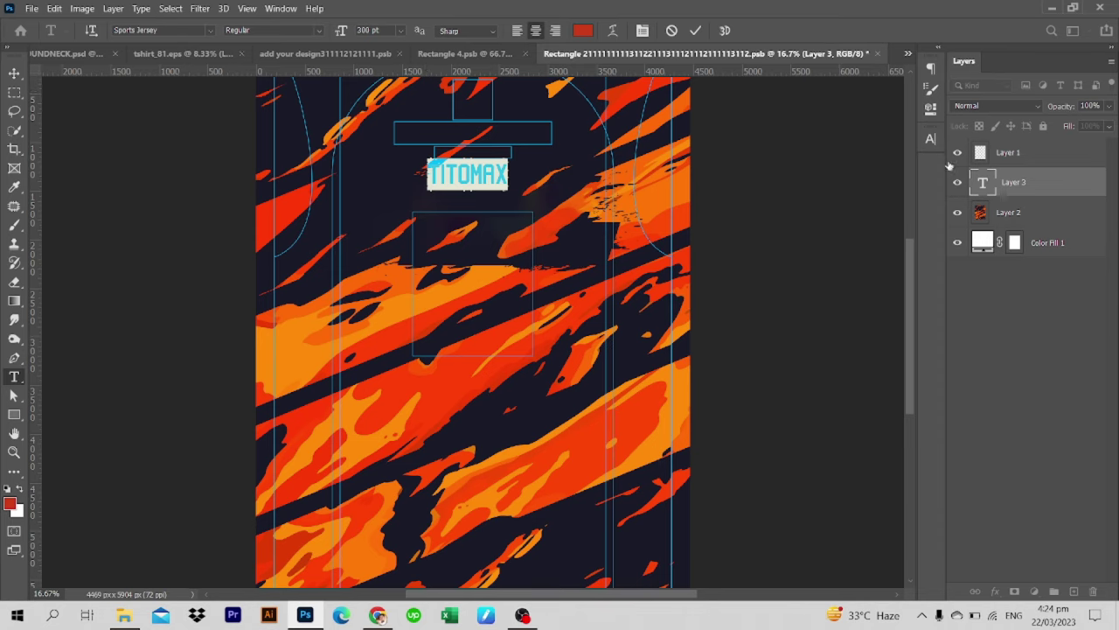
pyautogui.click(929, 145)
pyautogui.click(906, 192)
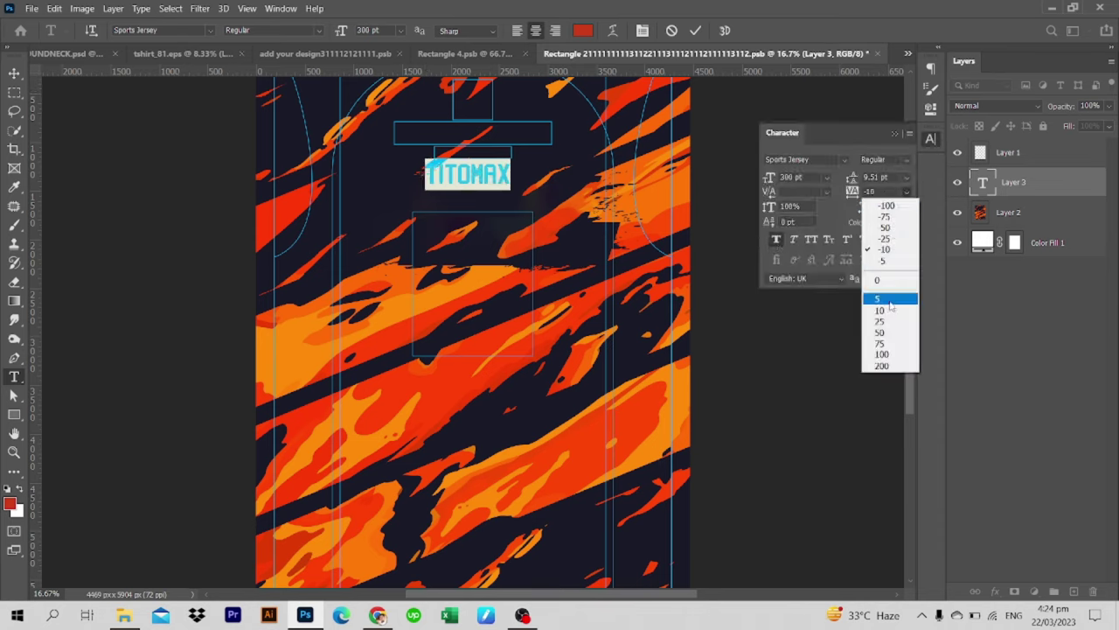
pyautogui.click(892, 279)
pyautogui.click(898, 137)
pyautogui.click(1014, 186)
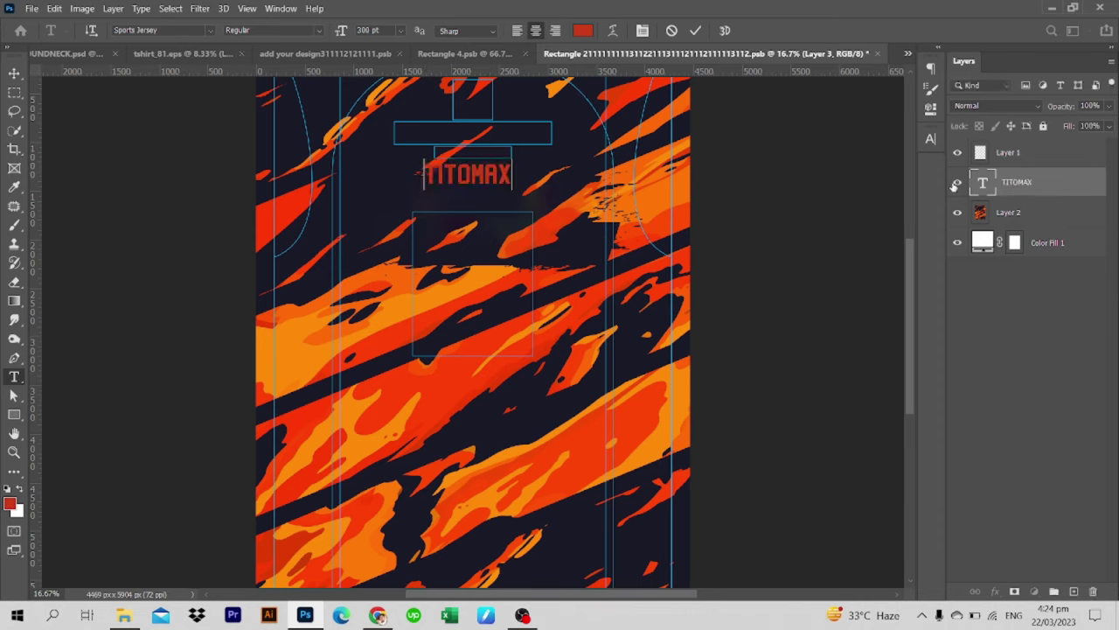
# Colour the TITOMAX text dark navy sampled from the pattern
pyautogui.click(930, 138)
pyautogui.click(931, 139)
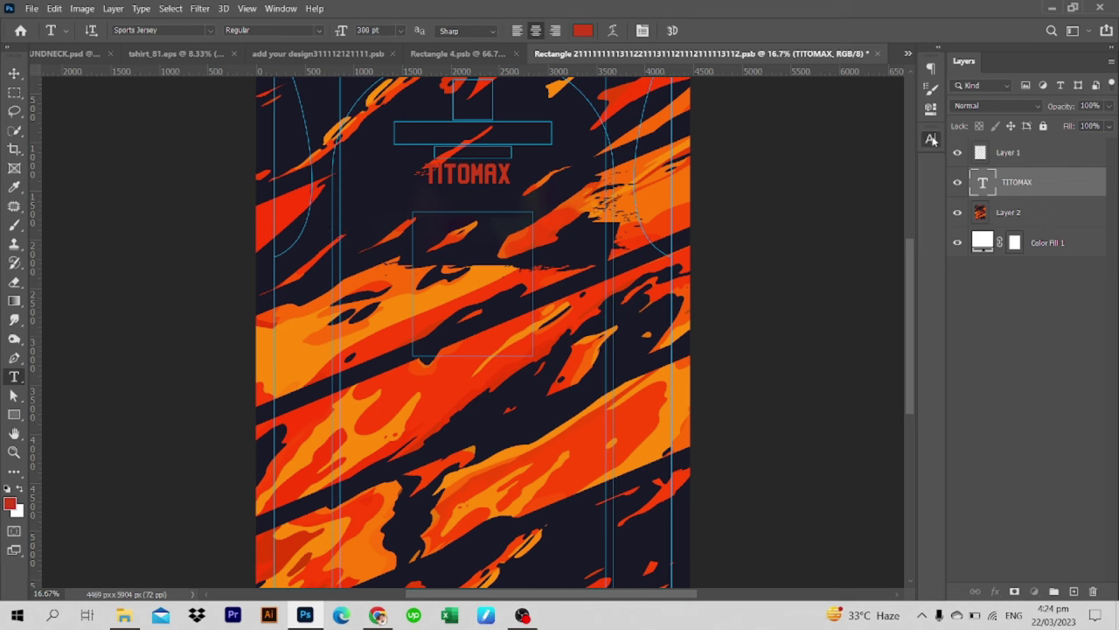
pyautogui.click(931, 138)
pyautogui.click(892, 223)
pyautogui.click(407, 300)
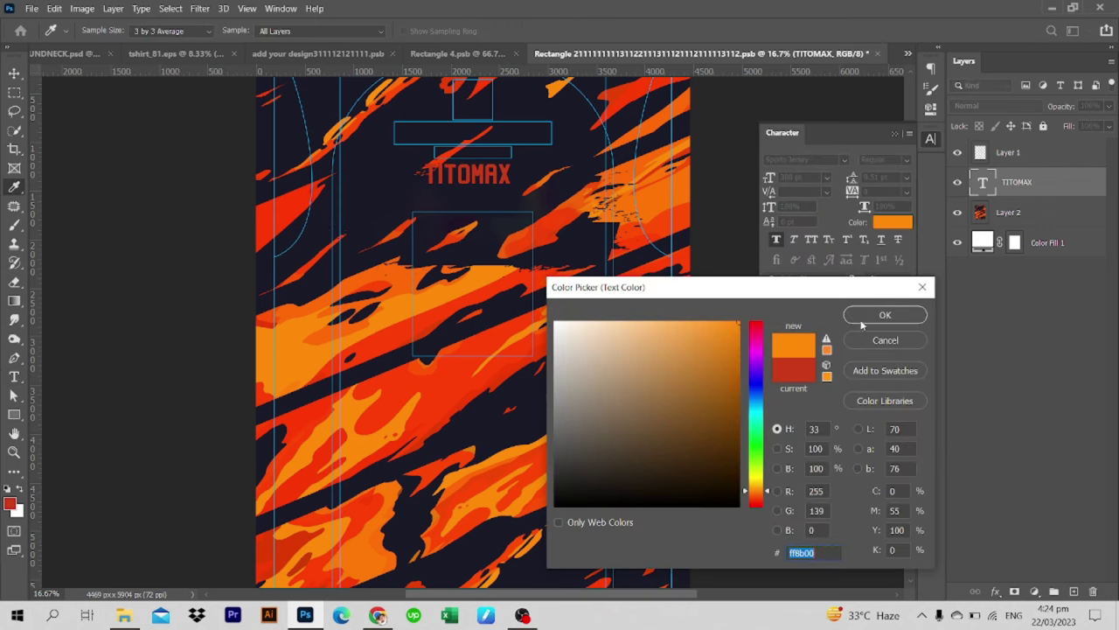
pyautogui.click(377, 199)
pyautogui.click(884, 314)
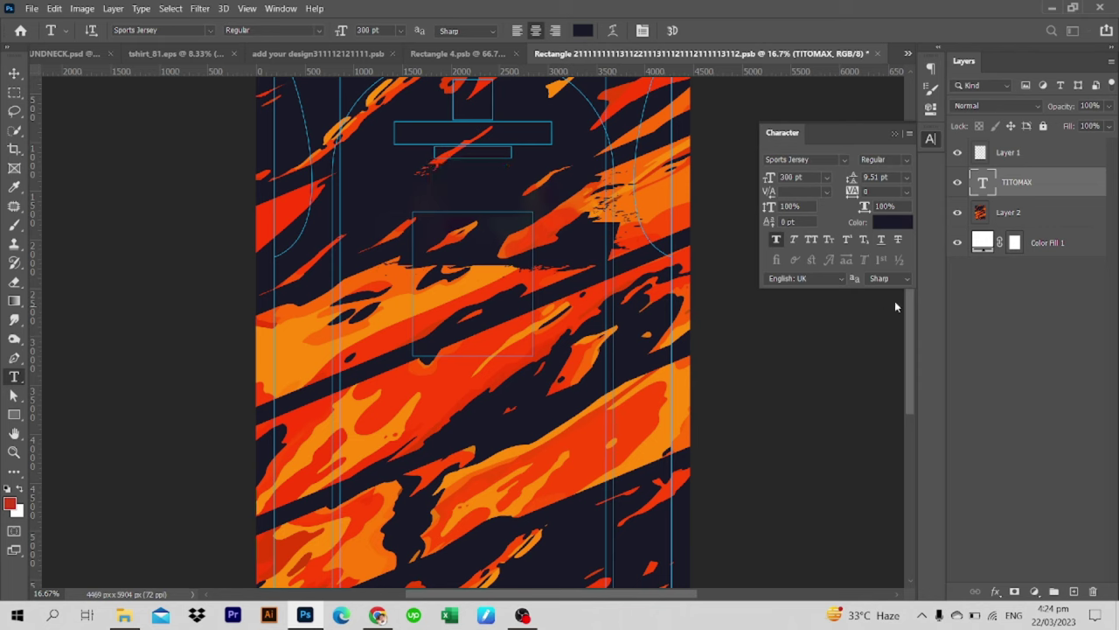
# Add a Stroke effect to TITOMAX in orange sampled from the pattern
pyautogui.click(995, 591)
pyautogui.click(1016, 483)
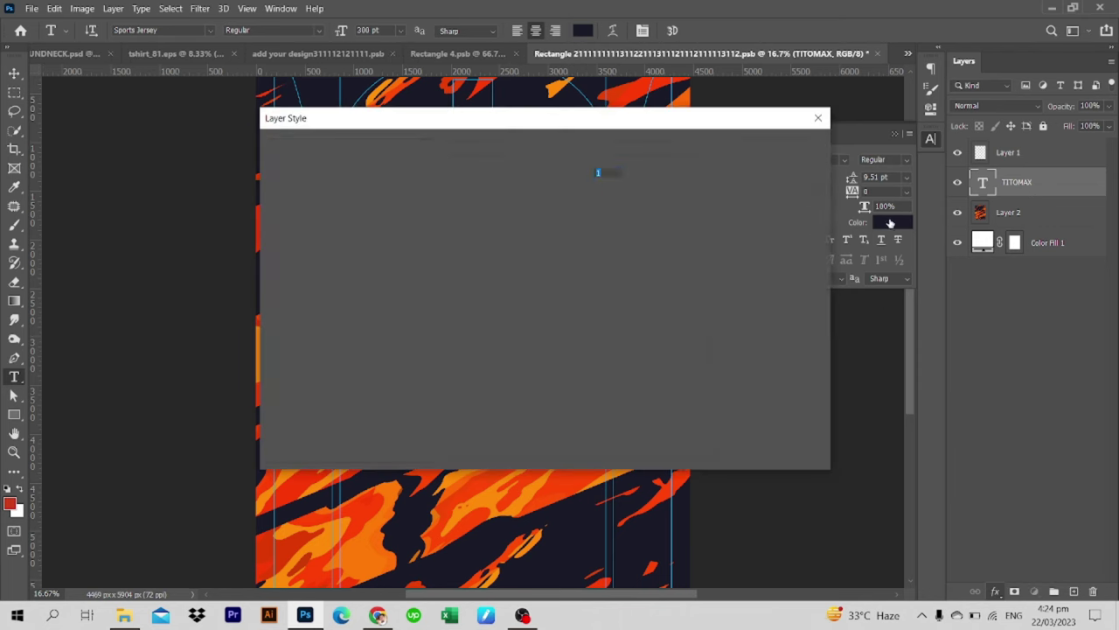
pyautogui.moveTo(796, 122); pyautogui.dragTo(930, 118)
pyautogui.click(722, 271)
pyautogui.click(400, 312)
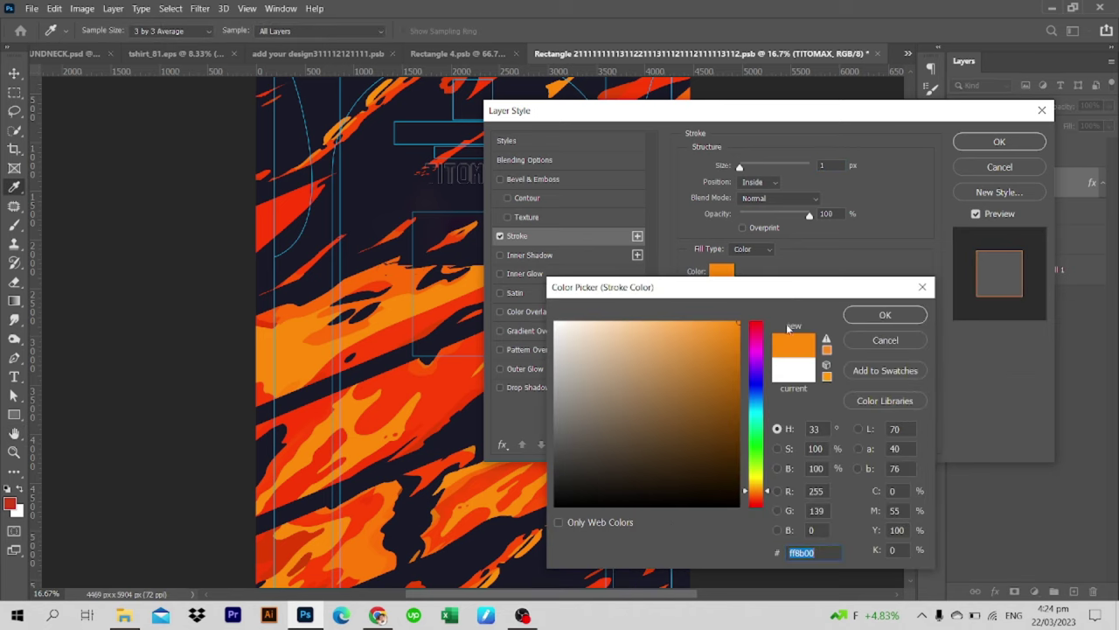
pyautogui.click(884, 312)
pyautogui.write('5')
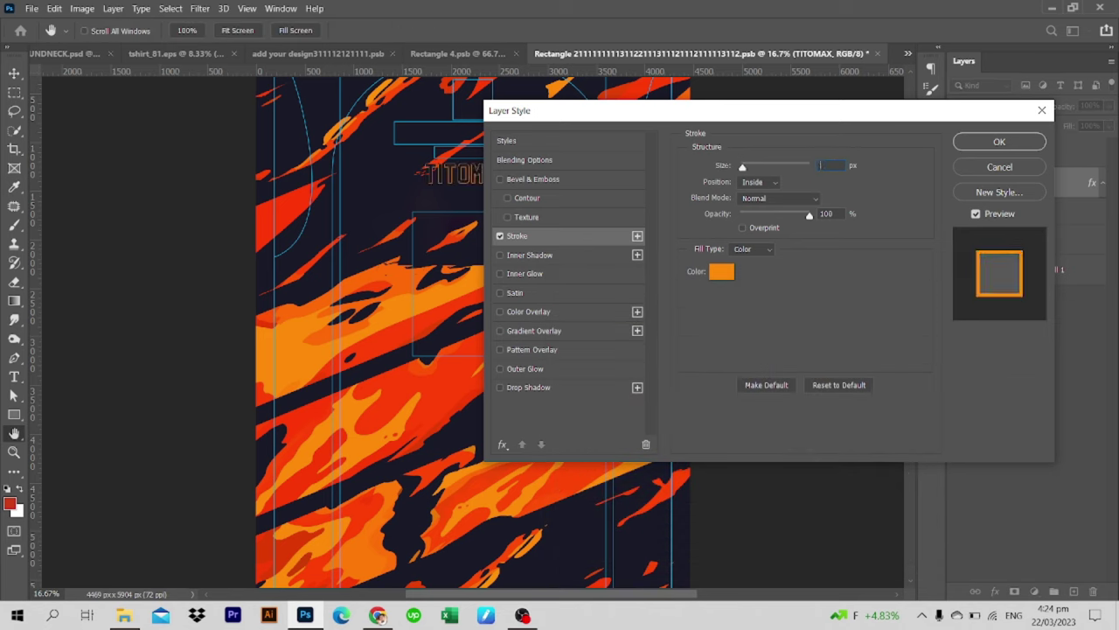
pyautogui.write('10')
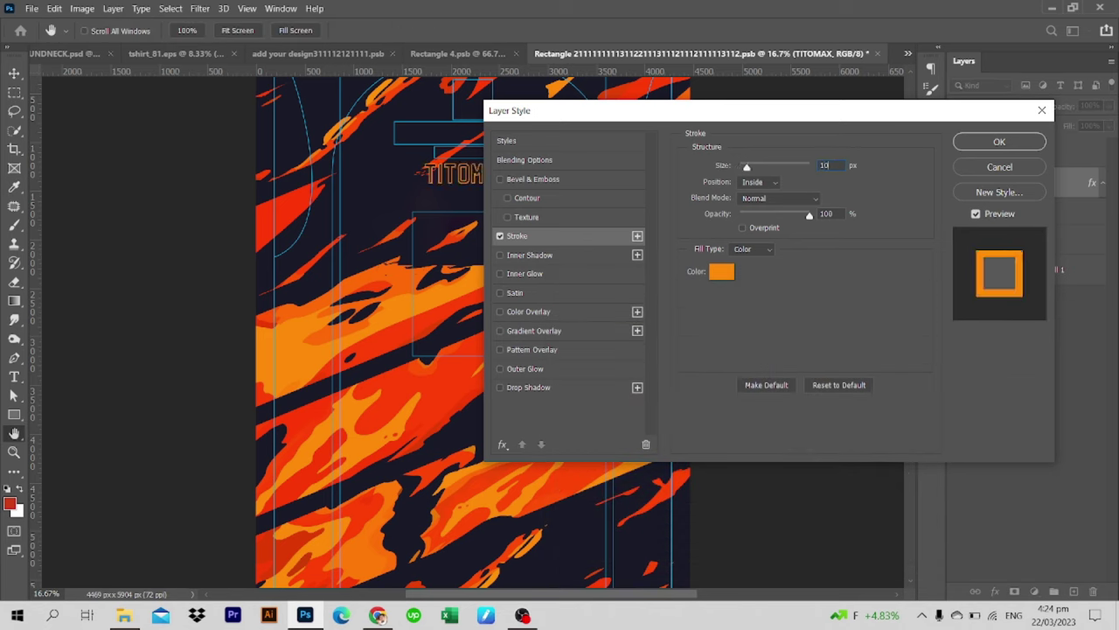
# Place the stroke Outside the letters and start entering a 10 px size
pyautogui.click(767, 196)
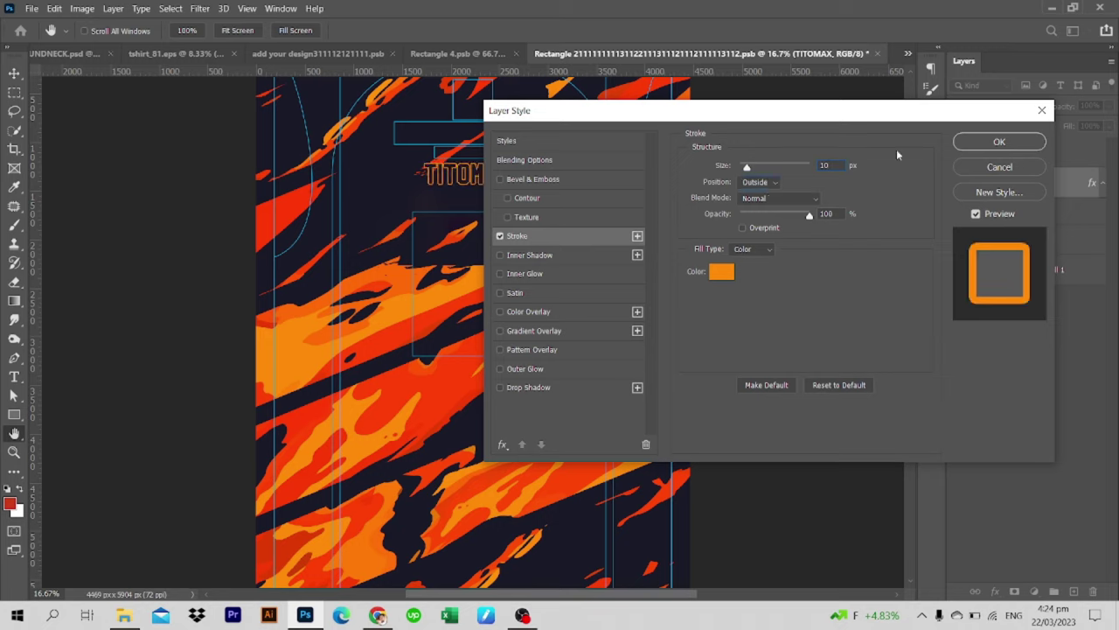
pyautogui.doubleClick(824, 164)
pyautogui.write('15')
pyautogui.press('BackSpace')
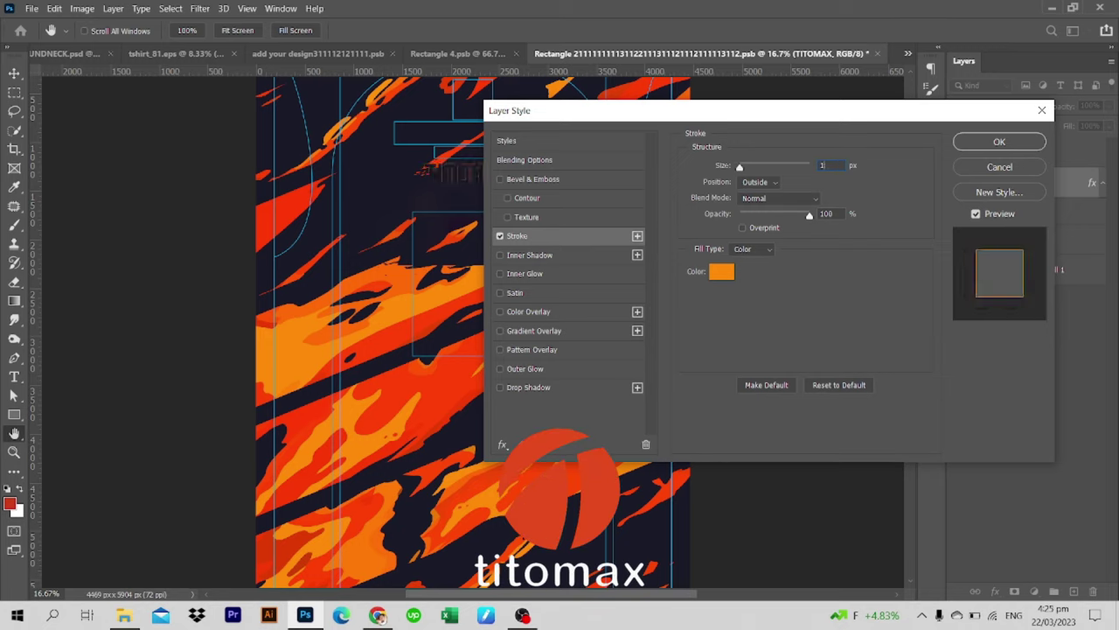
# Finish the 10 px stroke and enlarge TITOMAX into the top name box
pyautogui.write('0')
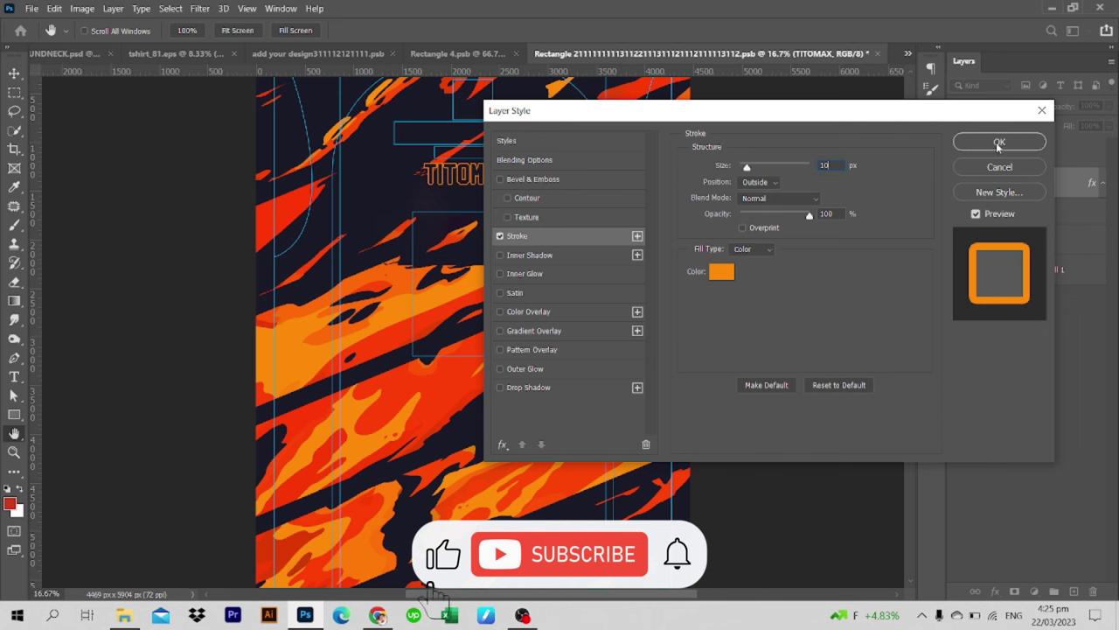
pyautogui.click(999, 143)
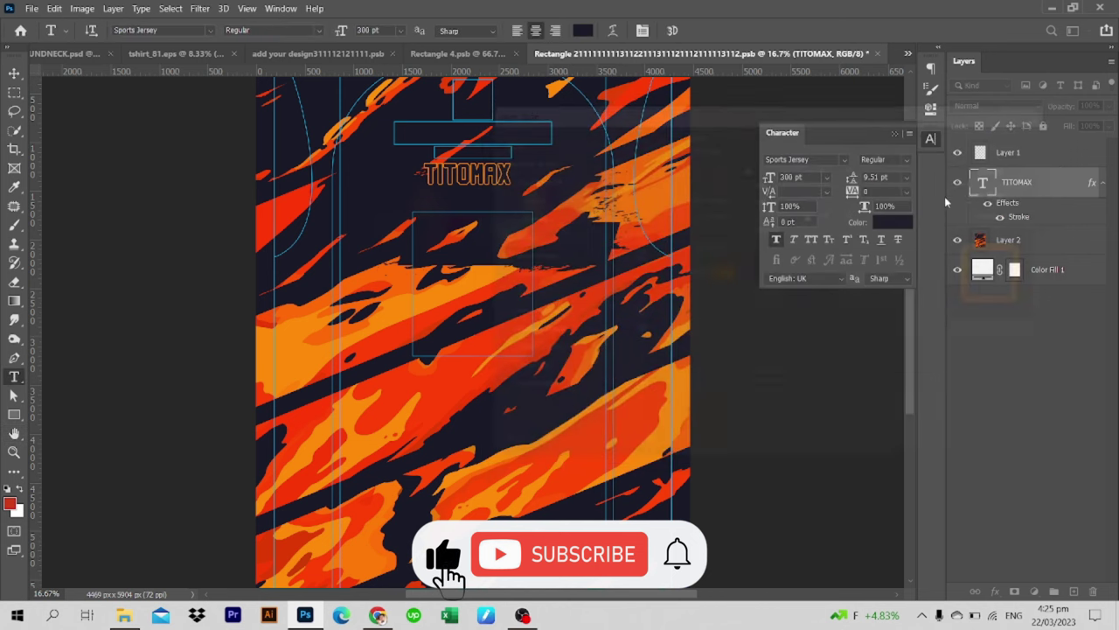
pyautogui.hotkey('ctrl', 't')
pyautogui.moveTo(522, 155); pyautogui.dragTo(535, 145)
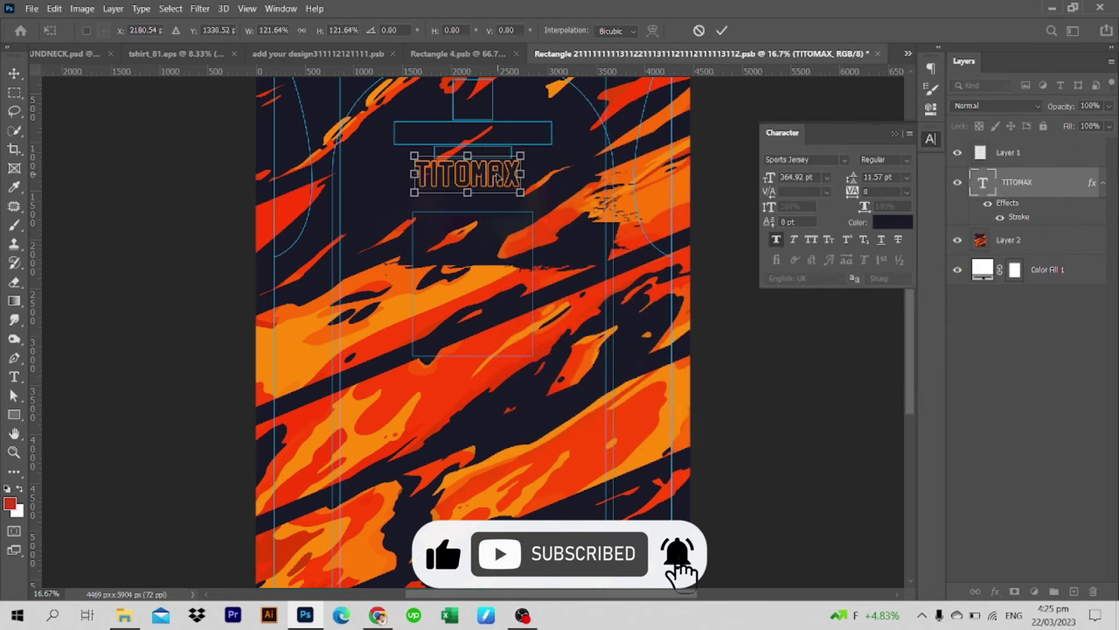
pyautogui.moveTo(490, 175); pyautogui.dragTo(521, 128)
pyautogui.press('Return')
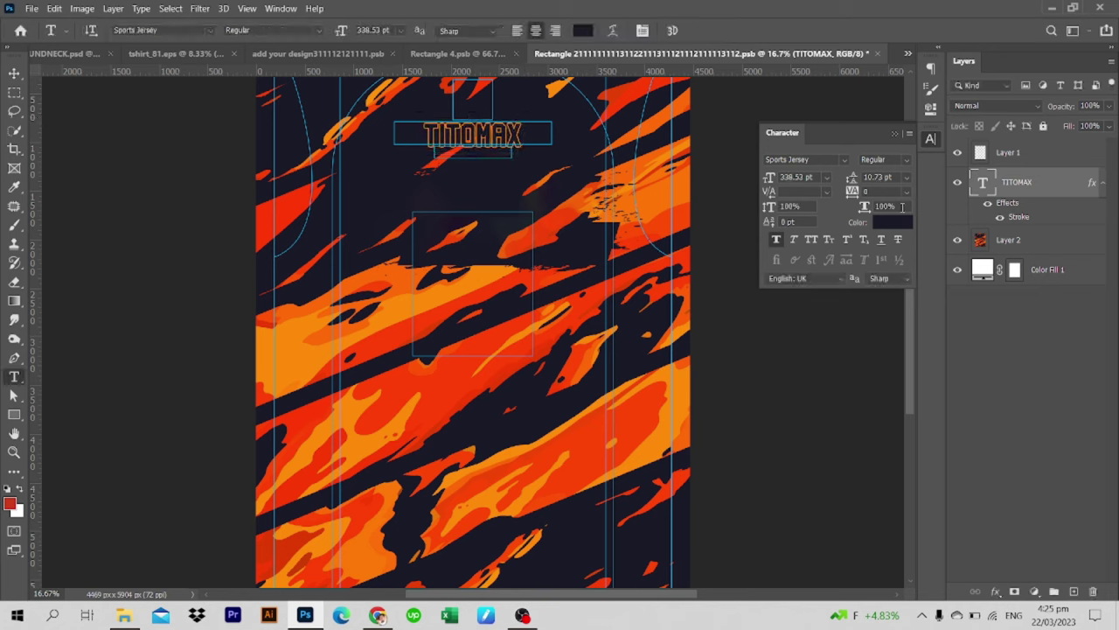
# Set TITOMAX tracking to 50, enlarge it slightly, and duplicate the text layer
pyautogui.click(906, 190)
pyautogui.click(885, 330)
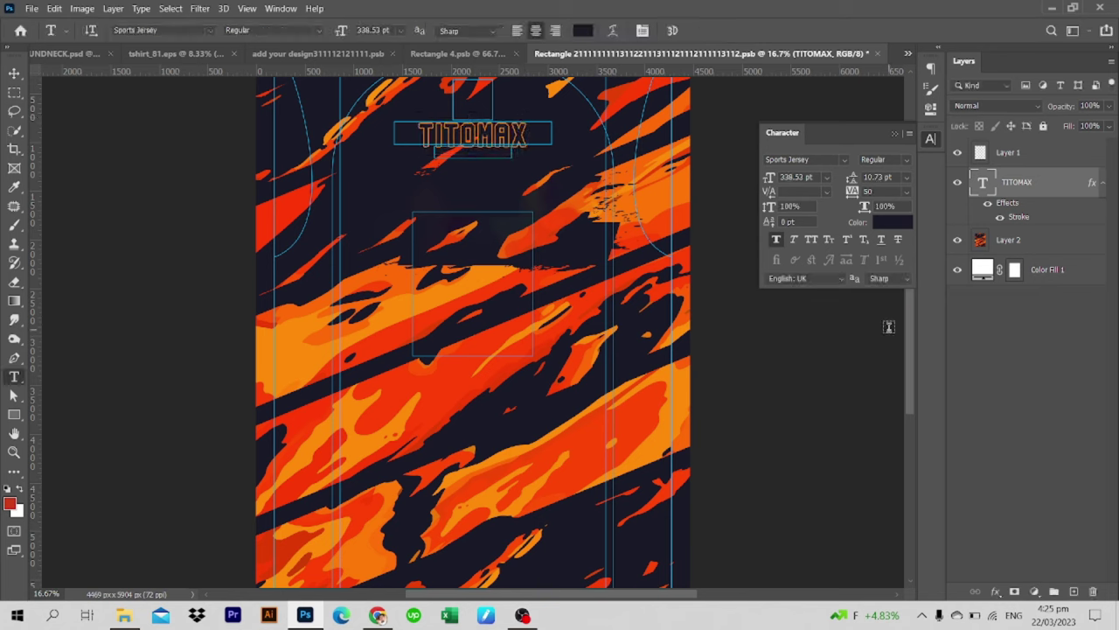
pyautogui.hotkey('ctrl', 't')
pyautogui.moveTo(530, 114); pyautogui.dragTo(539, 115)
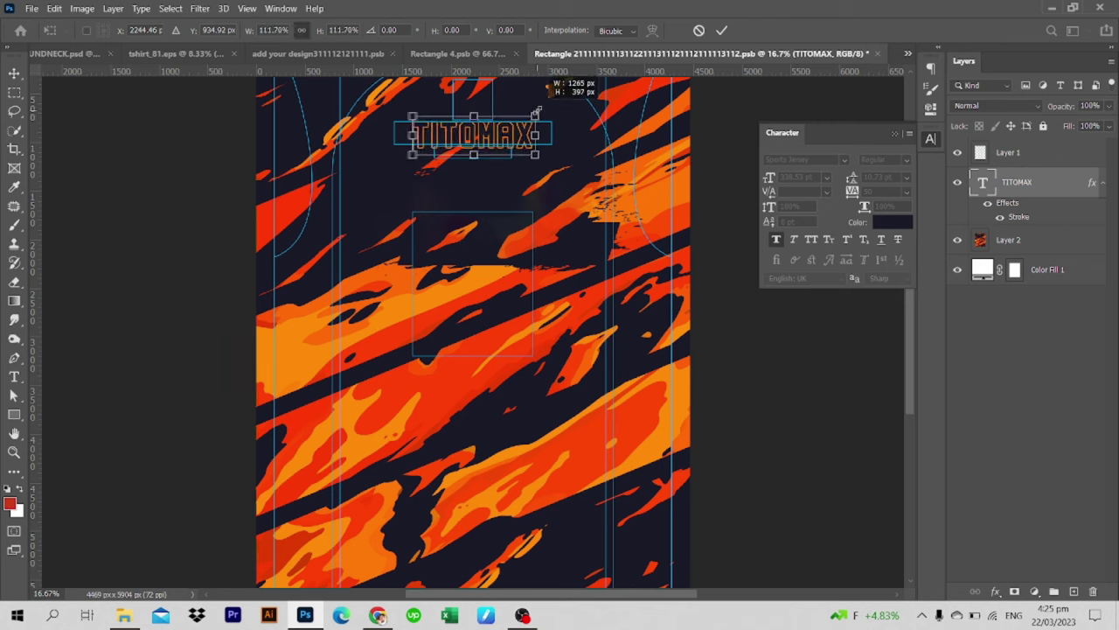
pyautogui.press('Return')
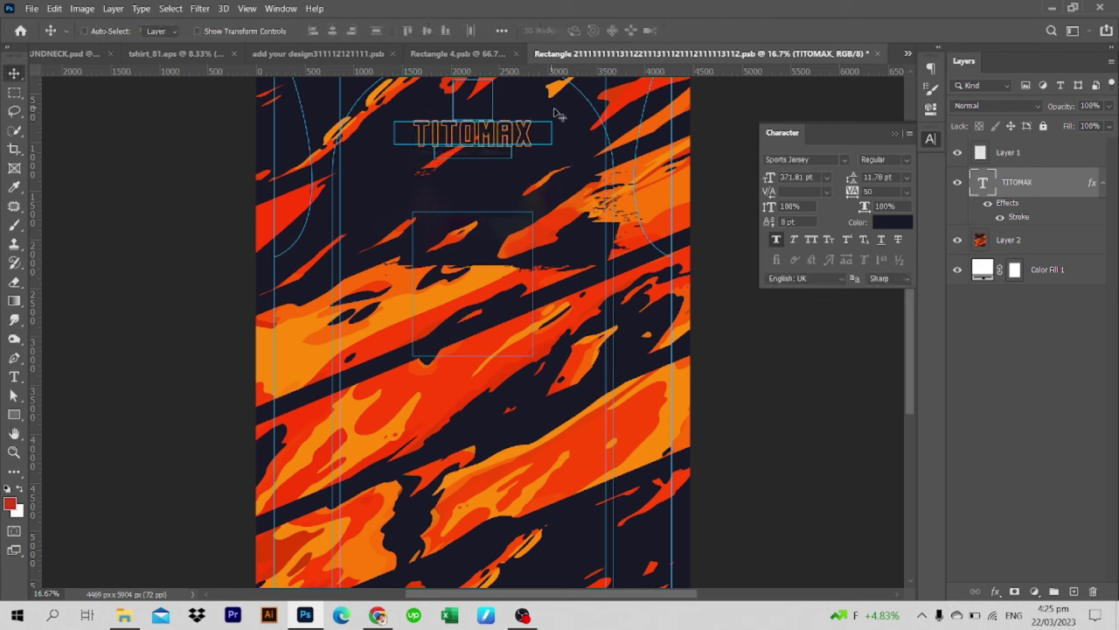
pyautogui.moveTo(1041, 185); pyautogui.dragTo(1041, 229)
pyautogui.doubleClick(983, 239)
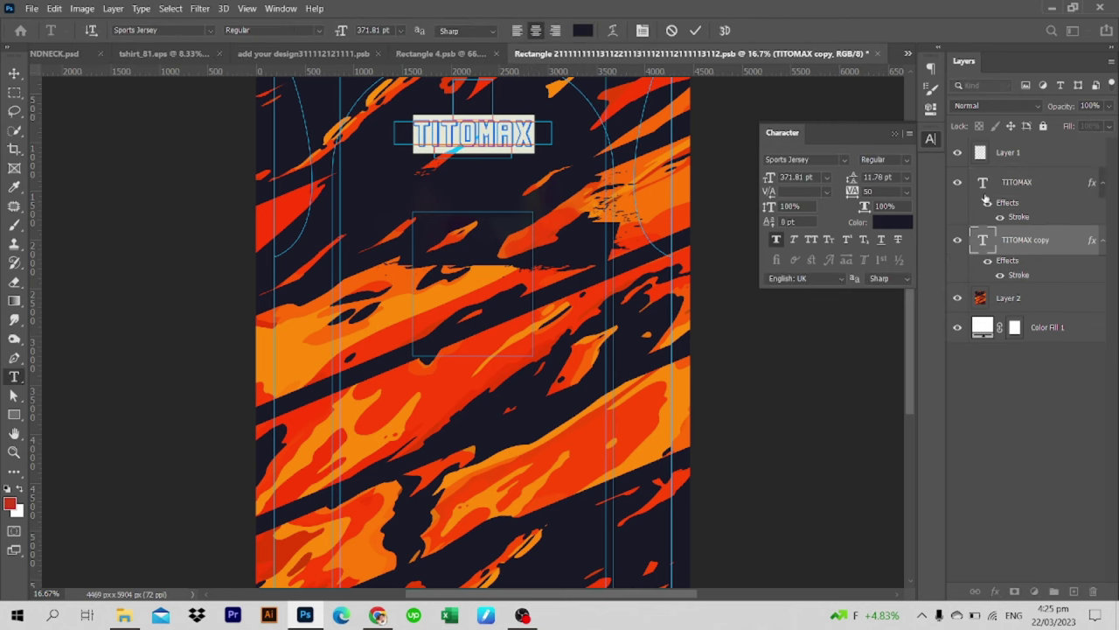
# Retype the copy as 10, then enlarge it and centre it mid-shirt
pyautogui.press('Right')
pyautogui.write('10')
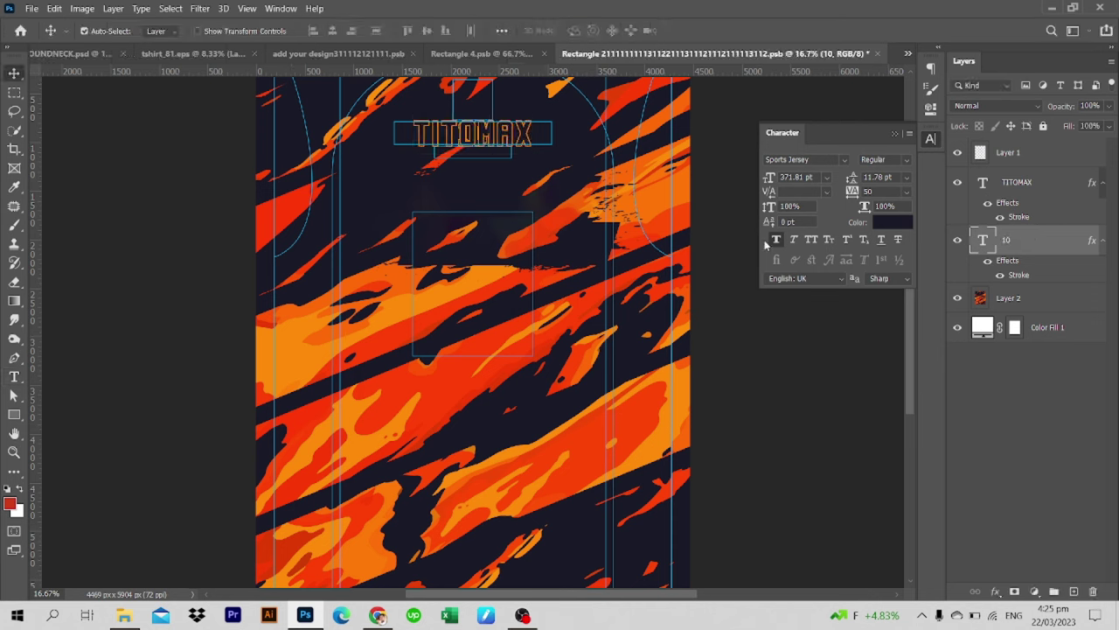
pyautogui.hotkey('ctrl', 't')
pyautogui.moveTo(522, 94)
pyautogui.mouseDown()
pyautogui.moveTo(534, 77)
pyautogui.moveTo(522, 252)
pyautogui.moveTo(565, 185)
pyautogui.moveTo(551, 199)
pyautogui.mouseUp()
pyautogui.press('Return')
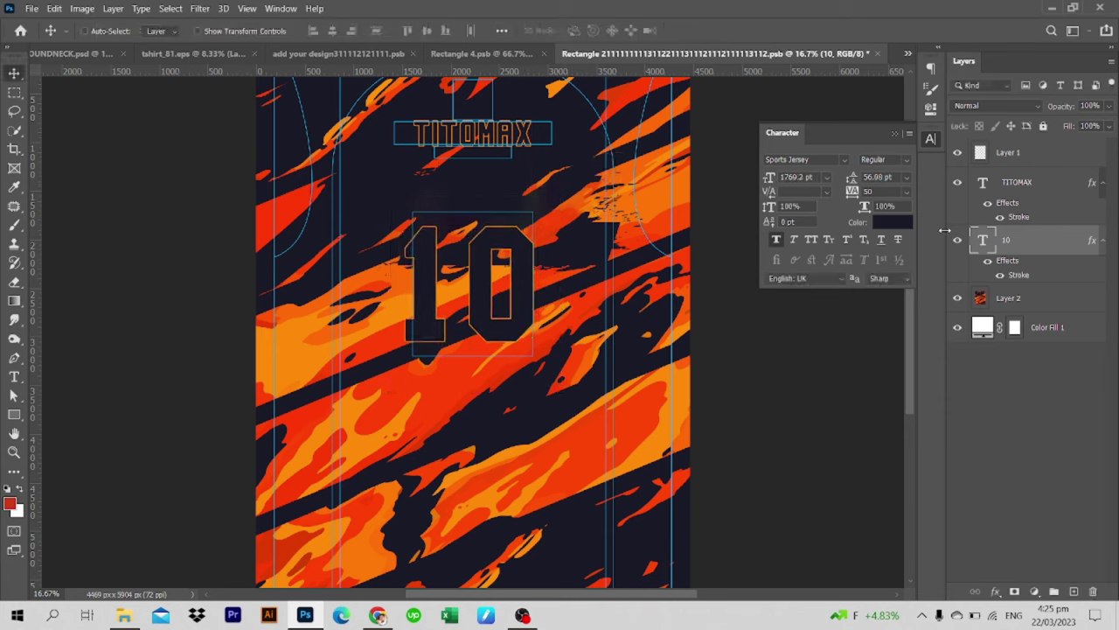
# Give the 10 a 40 px stroke, hide template Layer 1, and save the design
pyautogui.doubleClick(1023, 275)
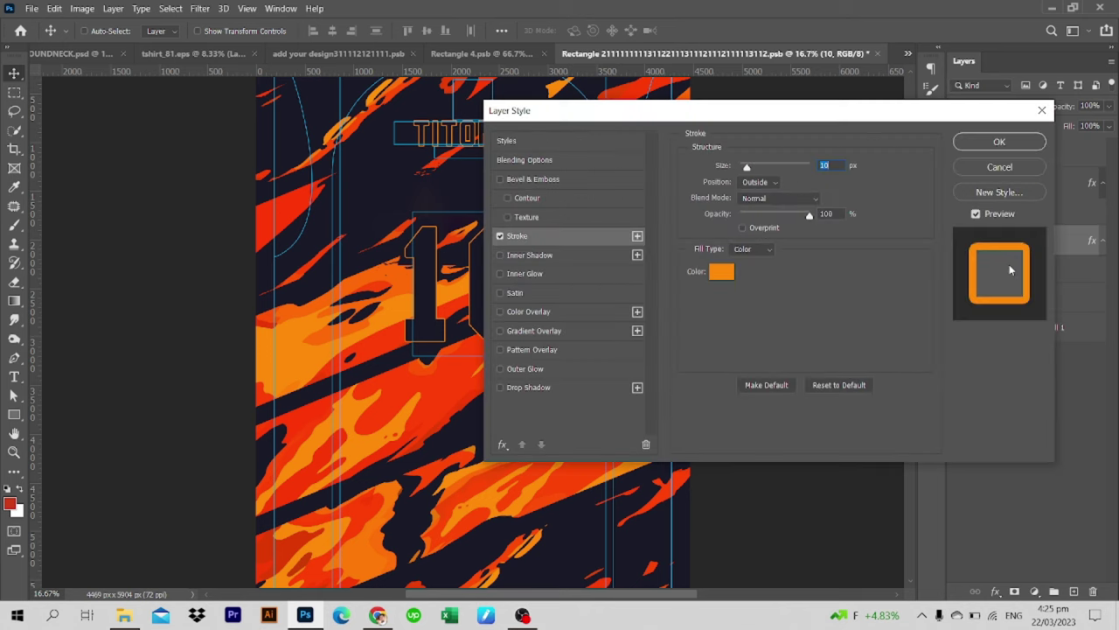
pyautogui.write('4')
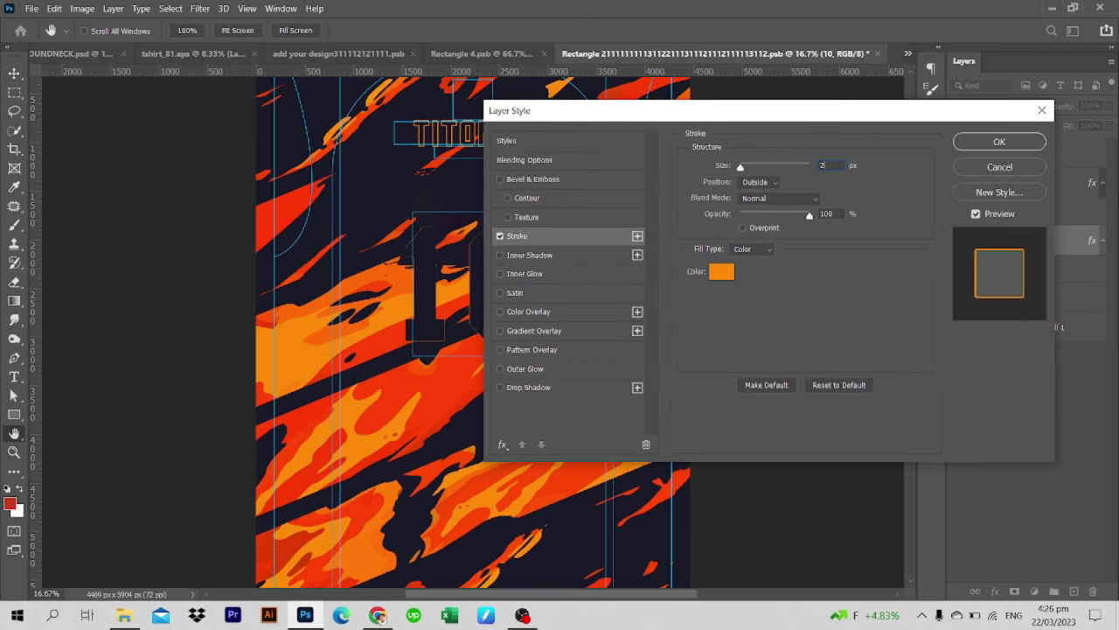
pyautogui.write('0')
pyautogui.press('Return')
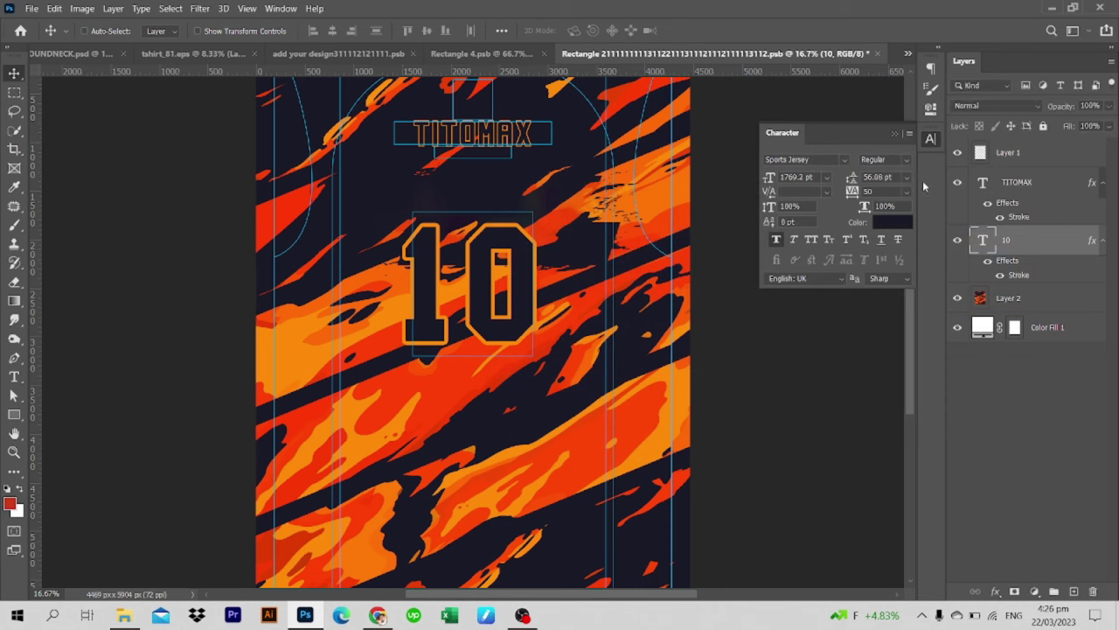
pyautogui.click(956, 153)
pyautogui.hotkey('ctrl', 's')
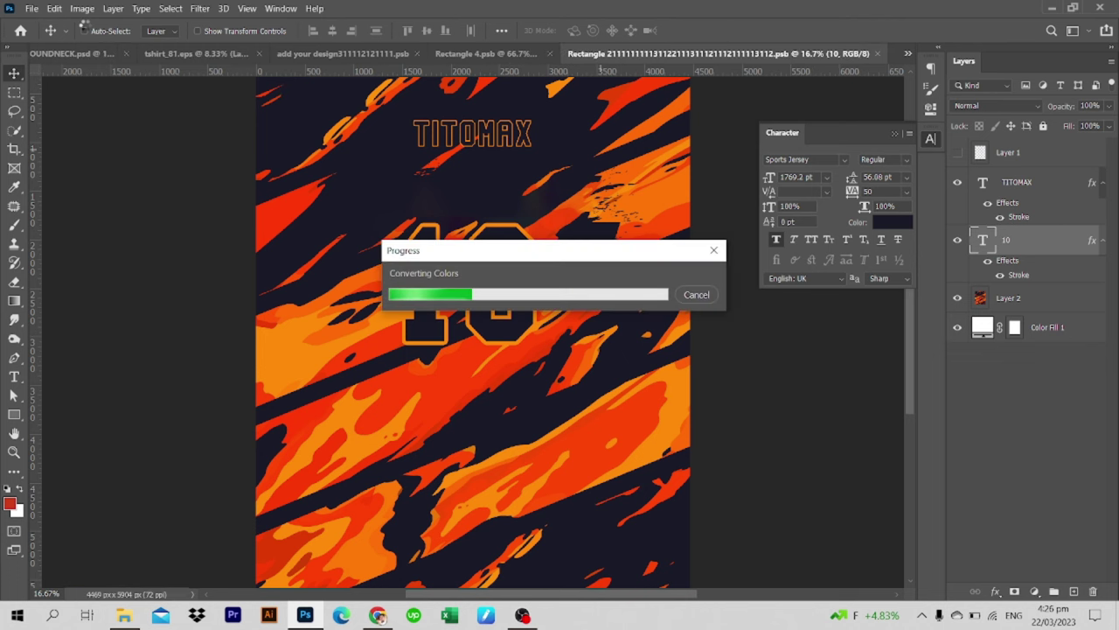
pyautogui.click(74, 53)
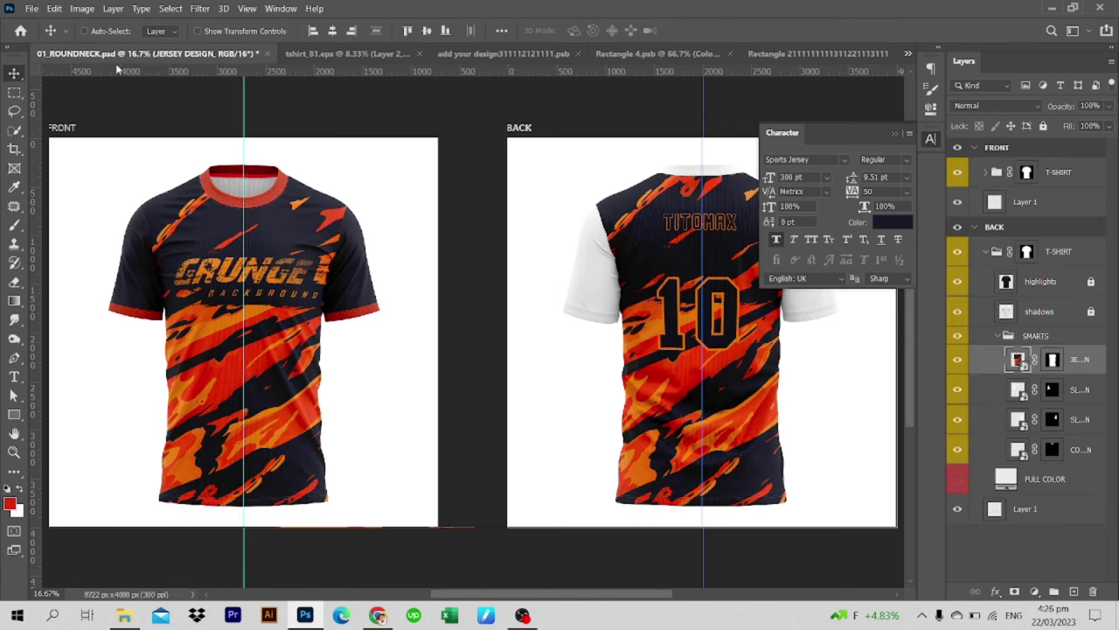
# Save and close the dark sleeve design with red cuff, then open the other sleeve's smart object
pyautogui.click(894, 133)
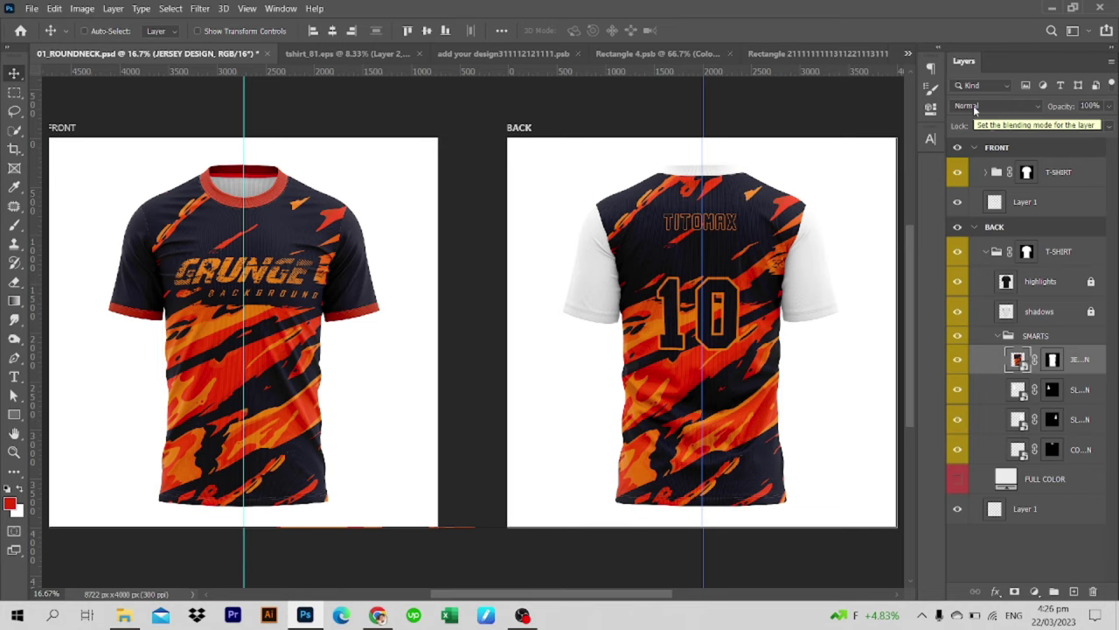
pyautogui.click(503, 53)
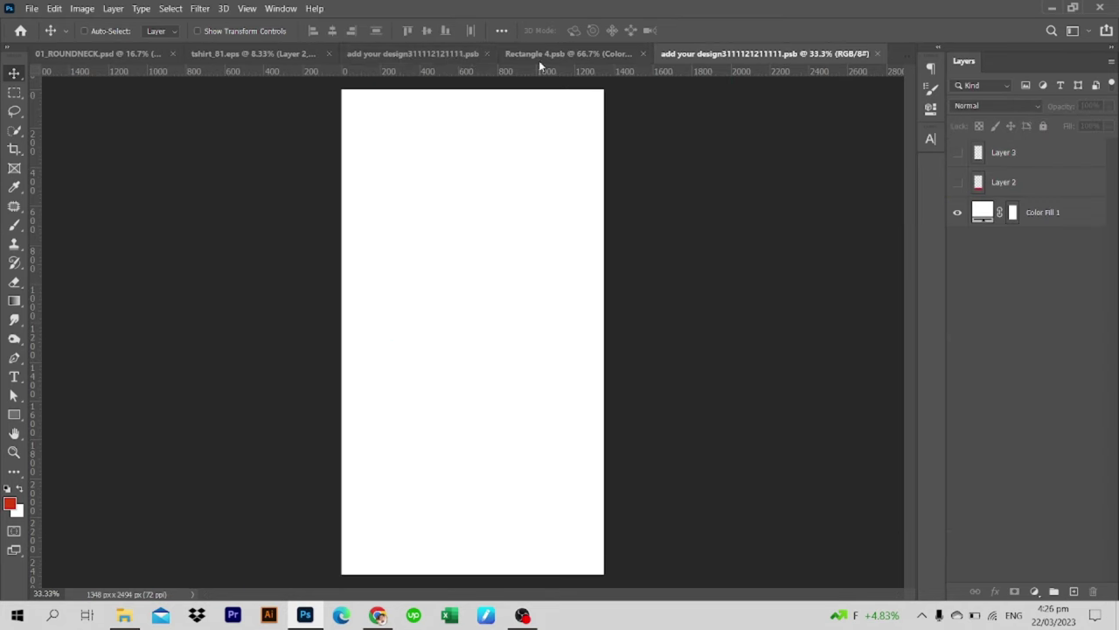
pyautogui.click(540, 54)
pyautogui.click(432, 53)
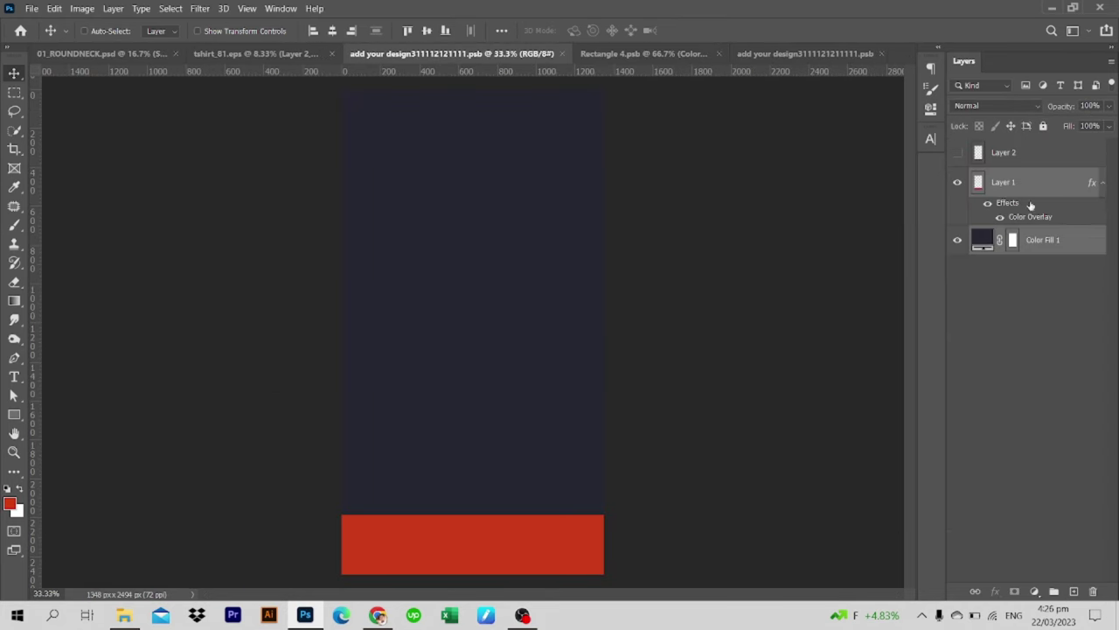
pyautogui.click(805, 53)
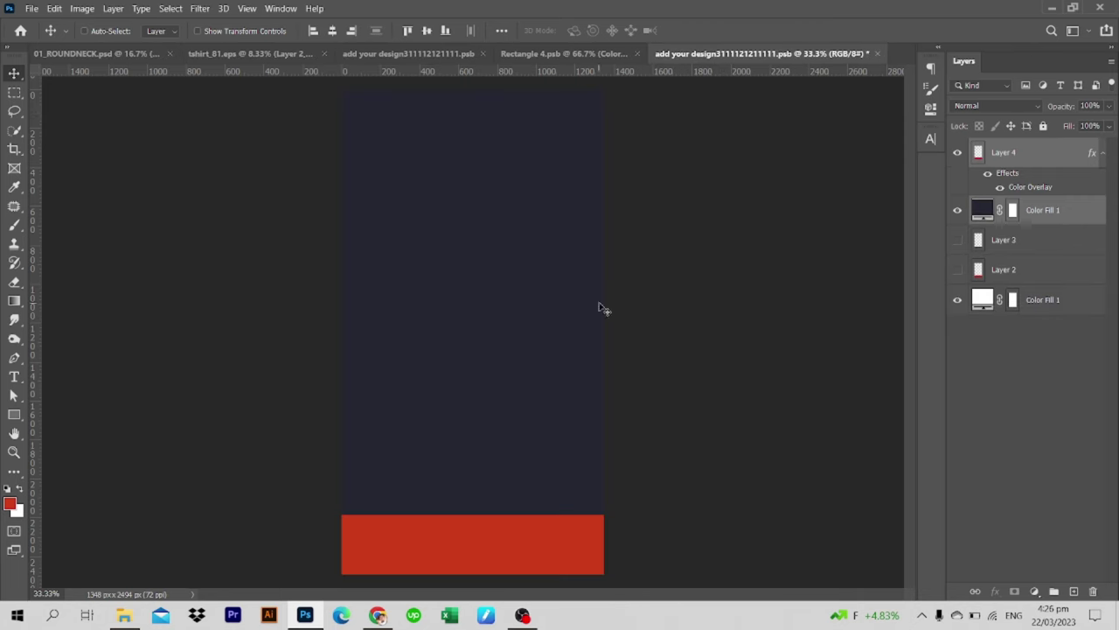
pyautogui.hotkey('ctrl', 's')
pyautogui.hotkey('ctrl', 'w')
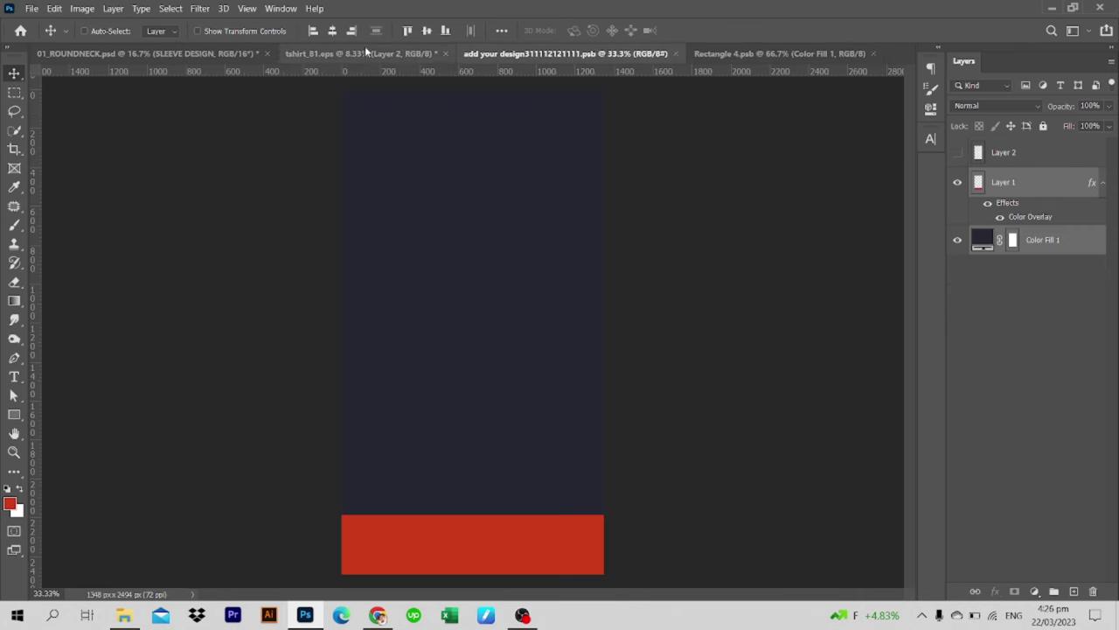
pyautogui.click(214, 54)
pyautogui.doubleClick(1018, 419)
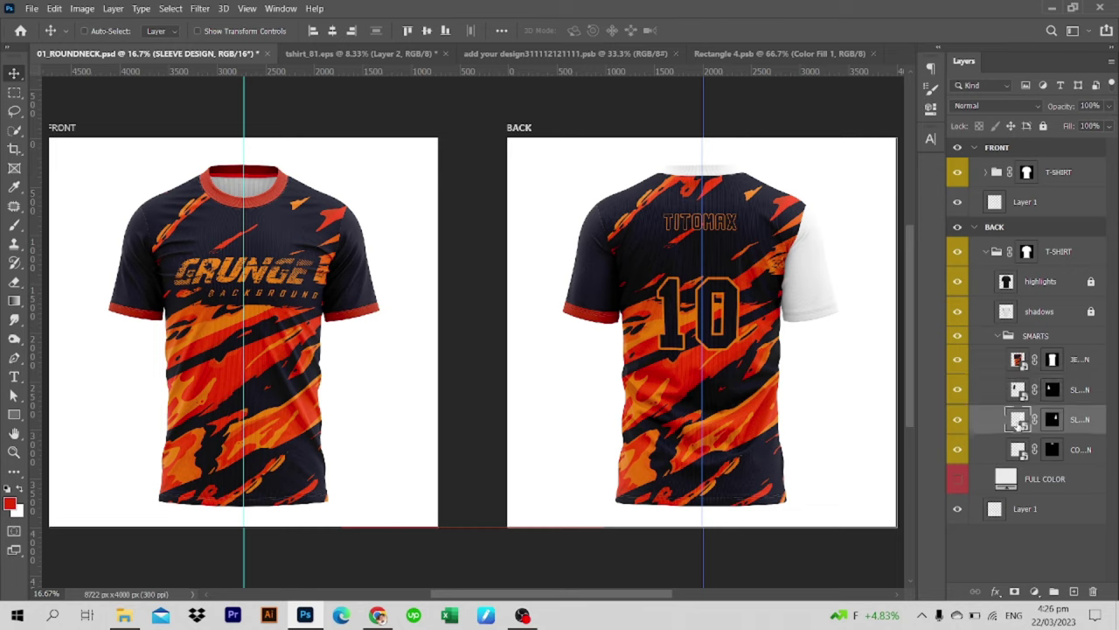
# Copy the dark sleeve layers and red cuff band into the second sleeve design, then save and close it
pyautogui.click(553, 53)
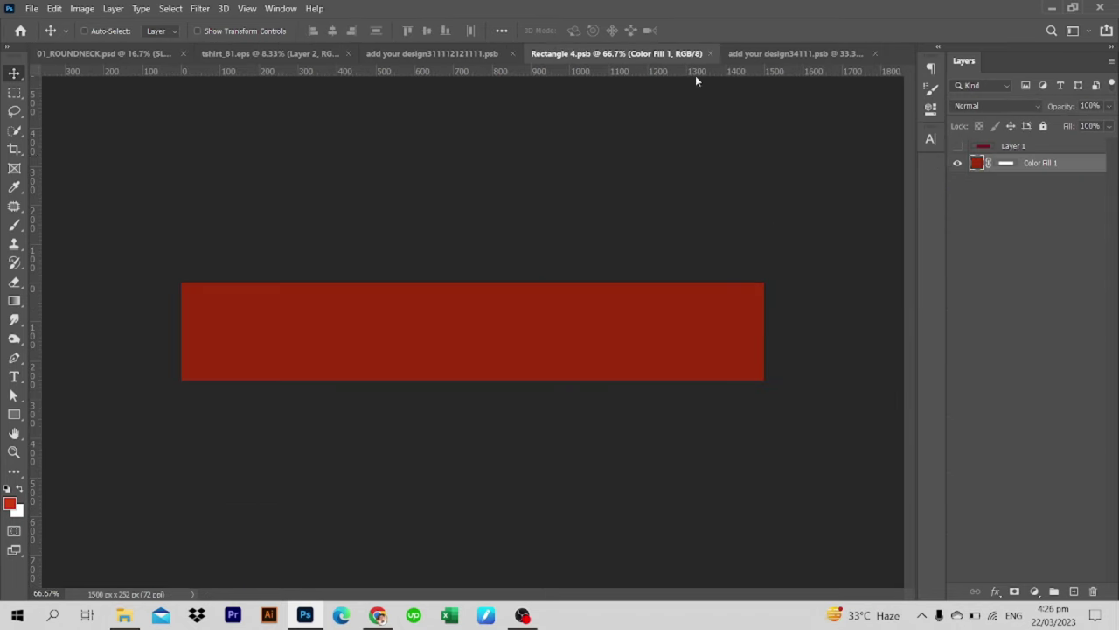
pyautogui.click(432, 53)
pyautogui.moveTo(612, 195); pyautogui.dragTo(787, 56)
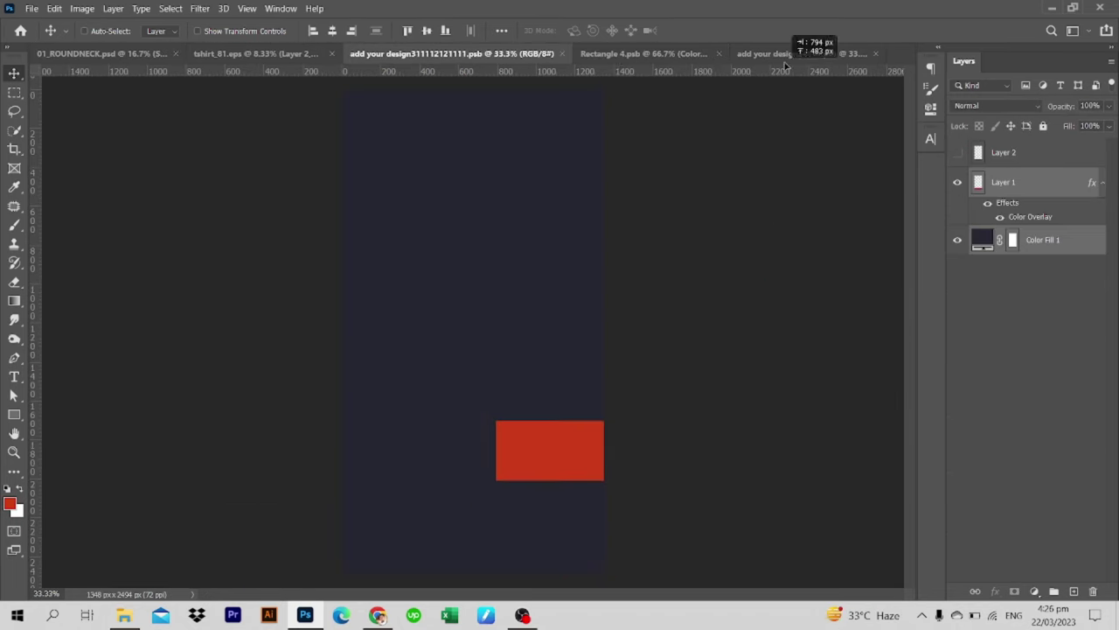
pyautogui.moveTo(529, 261)
pyautogui.mouseDown()
pyautogui.moveTo(554, 342)
pyautogui.moveTo(494, 564)
pyautogui.mouseUp()
pyautogui.hotkey('ctrl', 's')
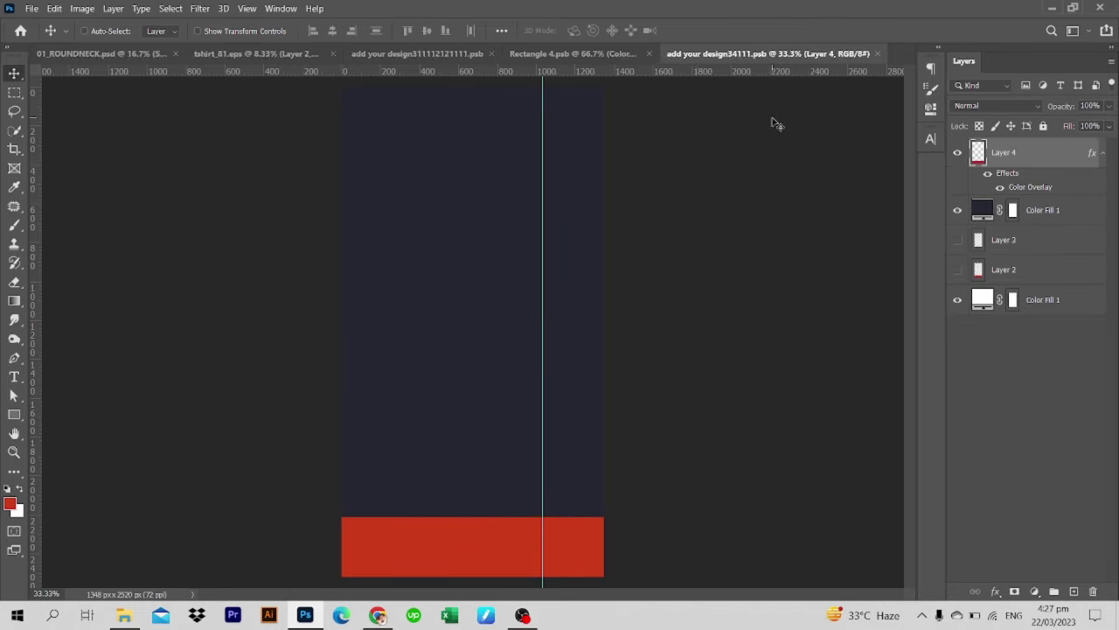
pyautogui.hotkey('ctrl', 'w')
pyautogui.hotkey('ctrl', 'Tab')
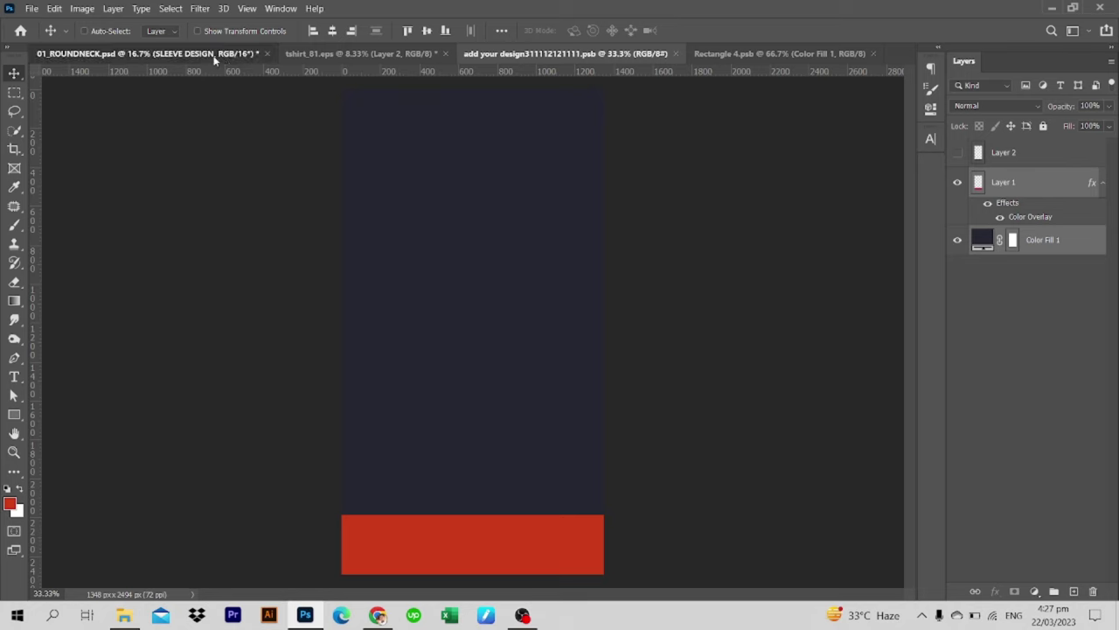
# Open the collar design, apply the red band, and close the collar documents
pyautogui.doubleClick(1018, 450)
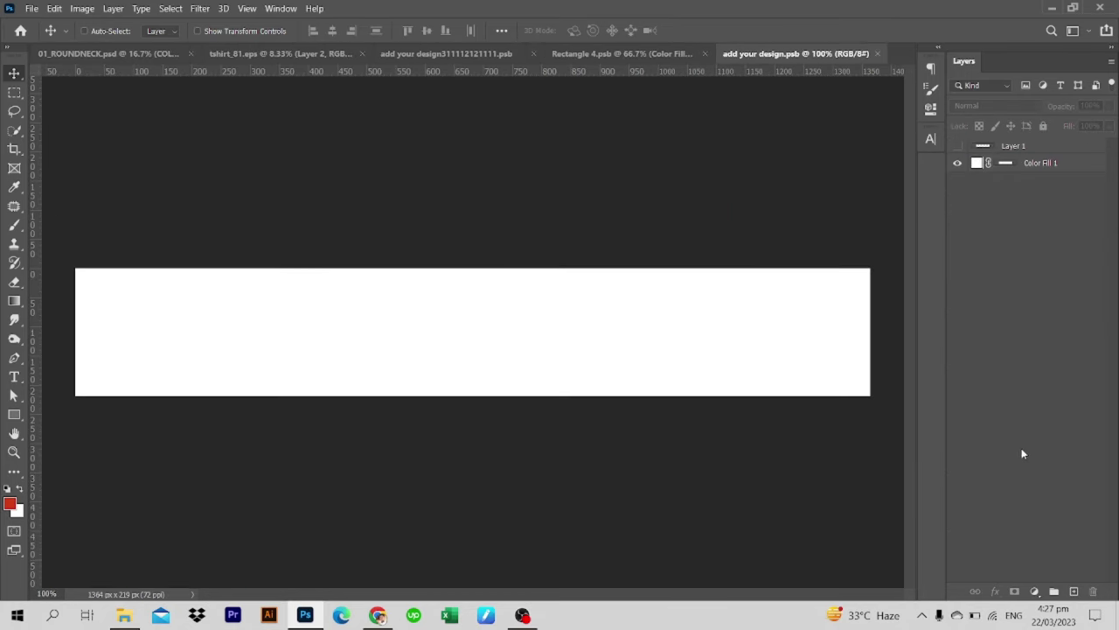
pyautogui.click(639, 54)
pyautogui.click(794, 54)
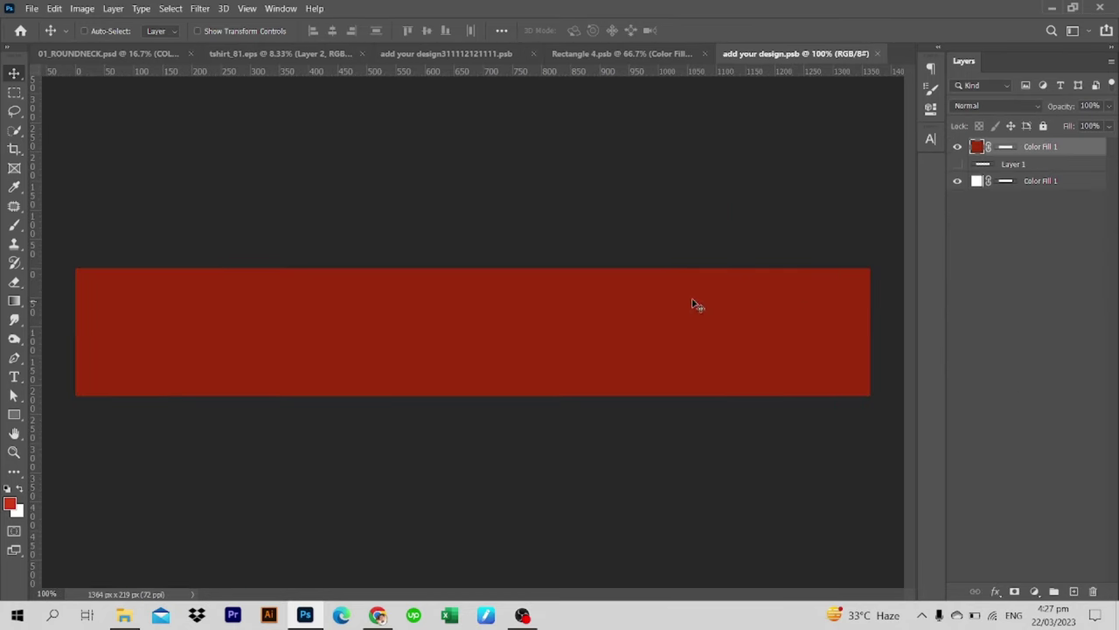
pyautogui.hotkey('ctrl', 'w')
pyautogui.hotkey('ctrl', 'w')
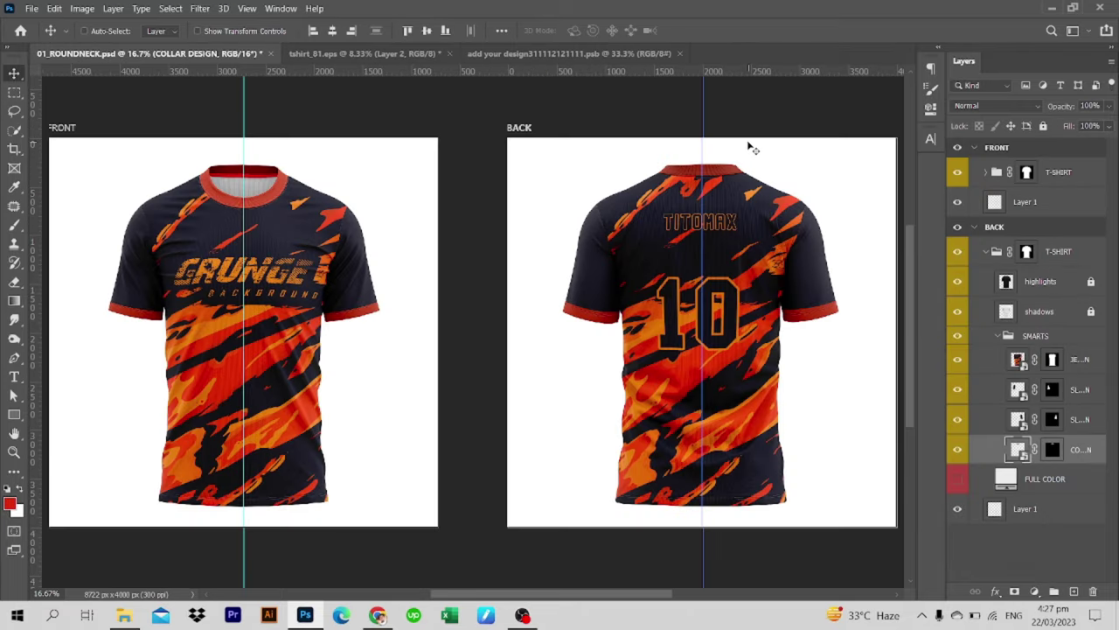